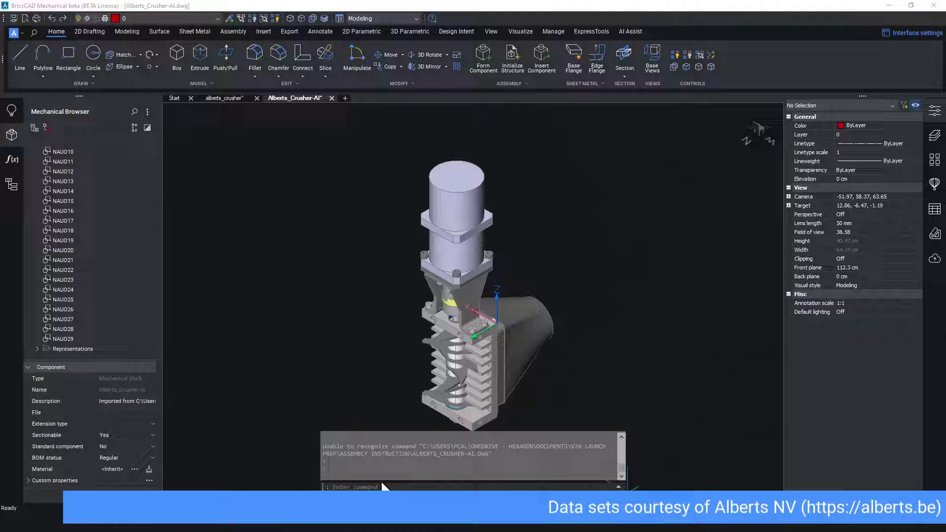
type("BMR")
Run BMEXPLODE for an automatic top-level exploded representation with automatic minimal gap
key("BackSpace")
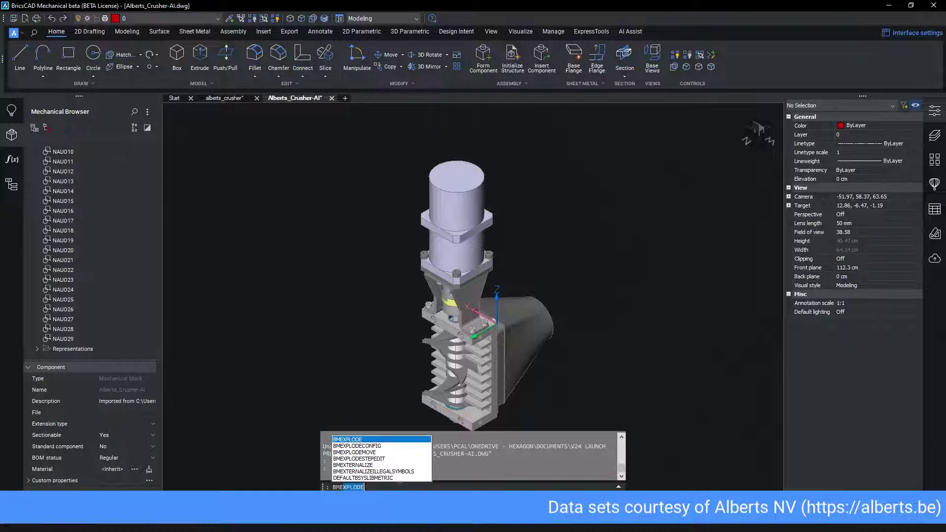
type("E")
key("Return")
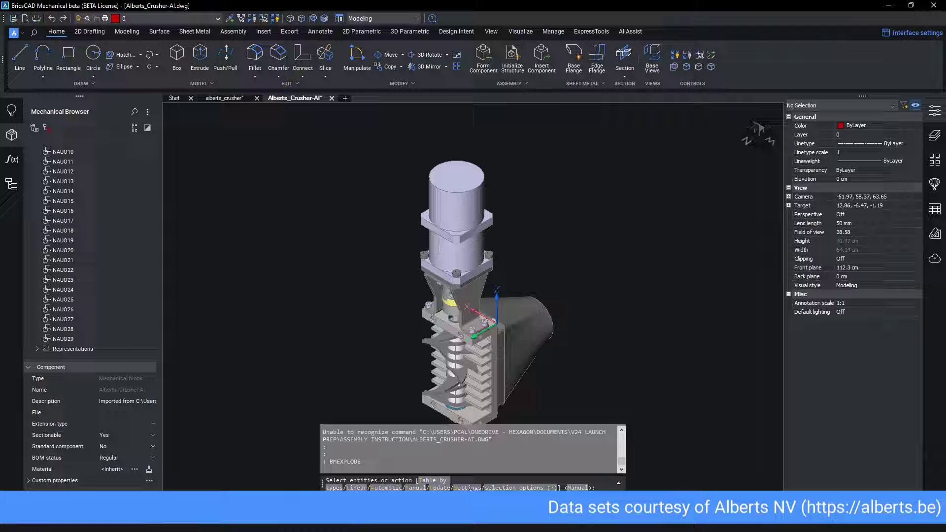
type("S")
key("Return")
left_click(414, 488)
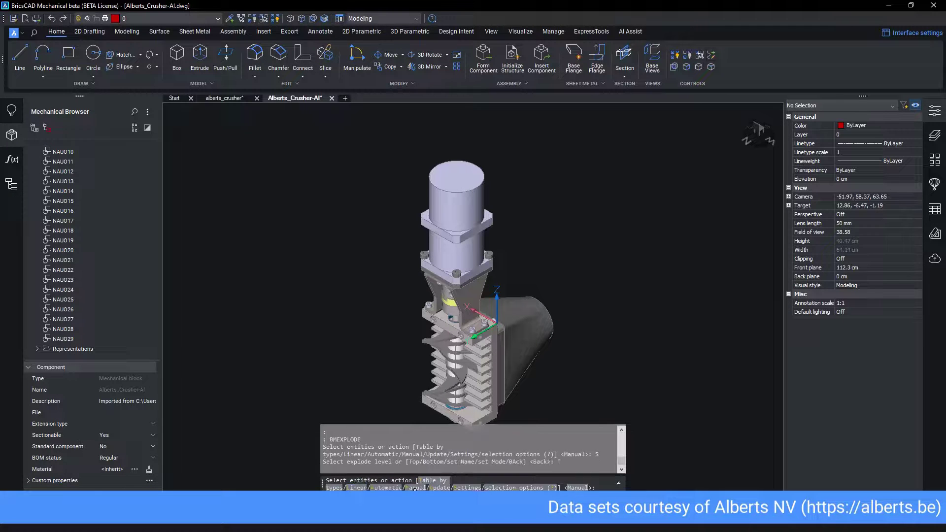
left_click(393, 488)
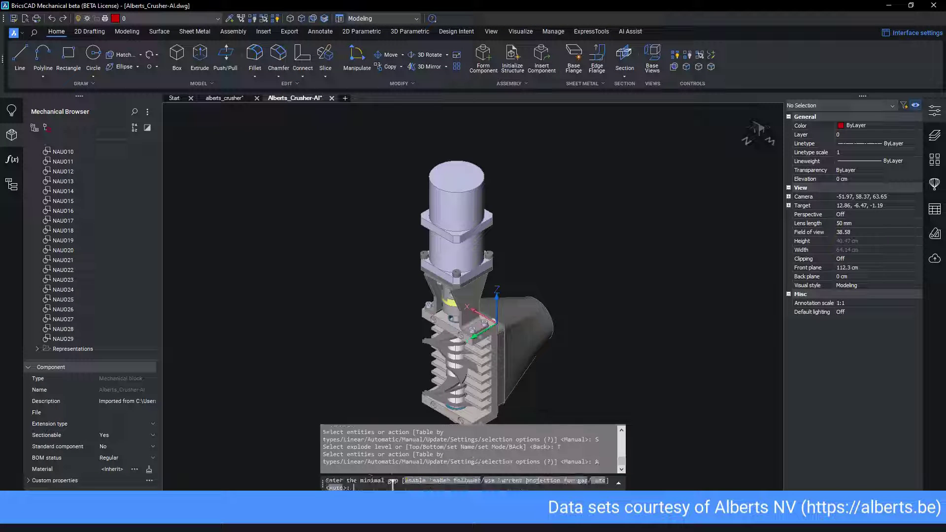
left_click(601, 480)
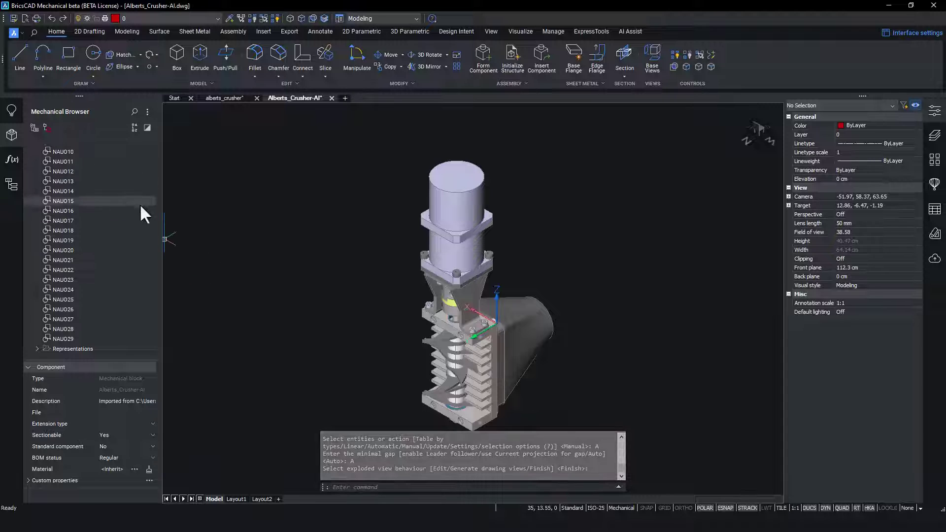
Edit the new automatic representation and add trailing lines to its exploded parts
double_click(84, 346)
right_click(117, 346)
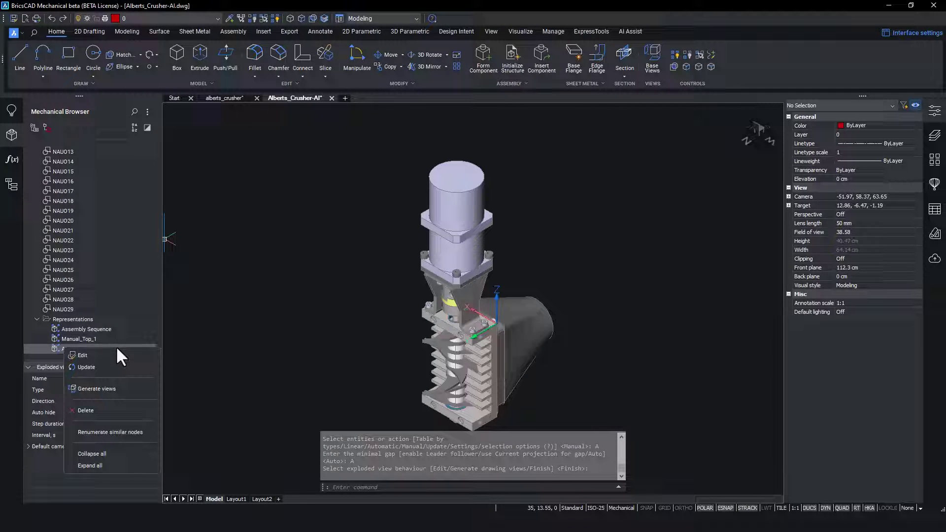
left_click(109, 356)
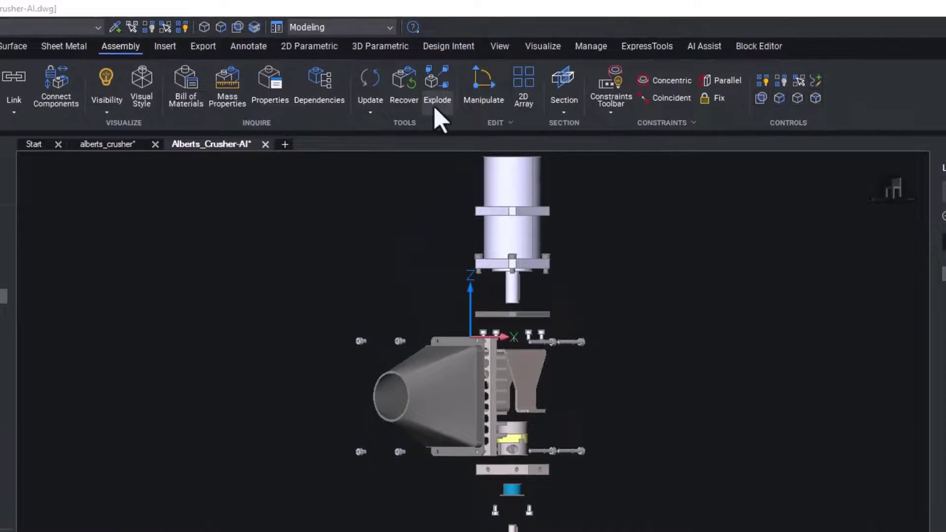
left_click(436, 111)
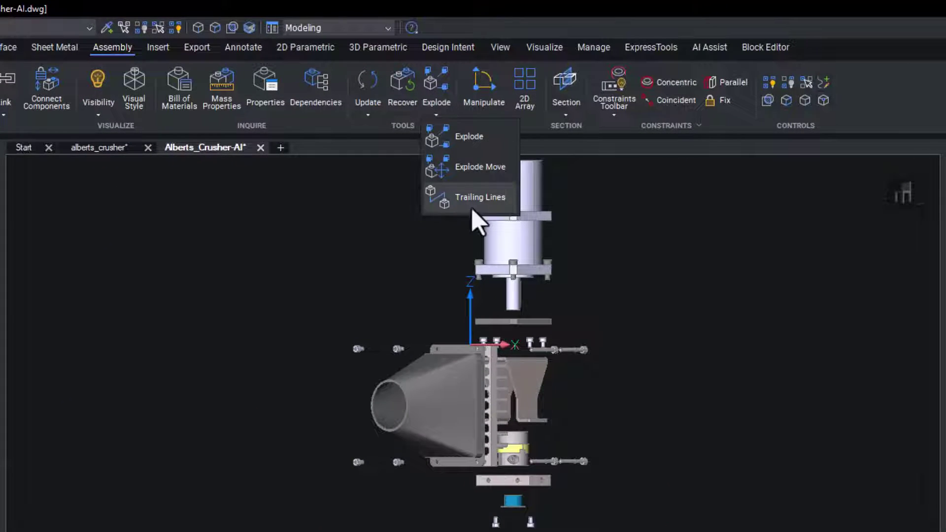
left_click(477, 199)
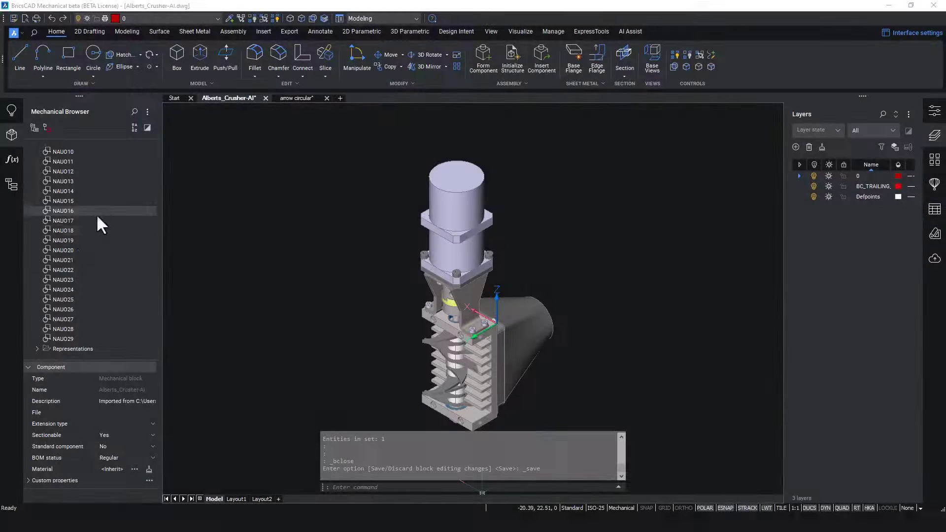
Edit Manual_Top_1 and apply Step 2, showing the motor lifted off the housing
left_click(36, 349)
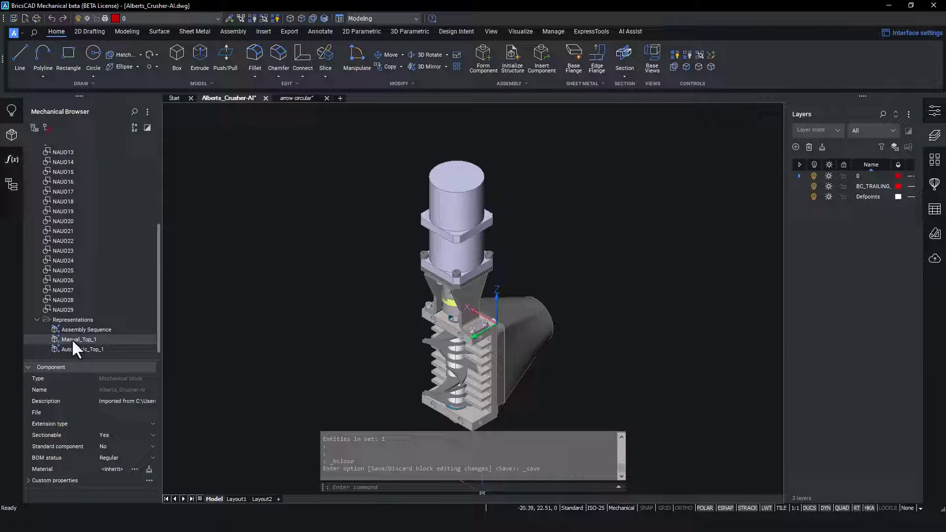
right_click(90, 340)
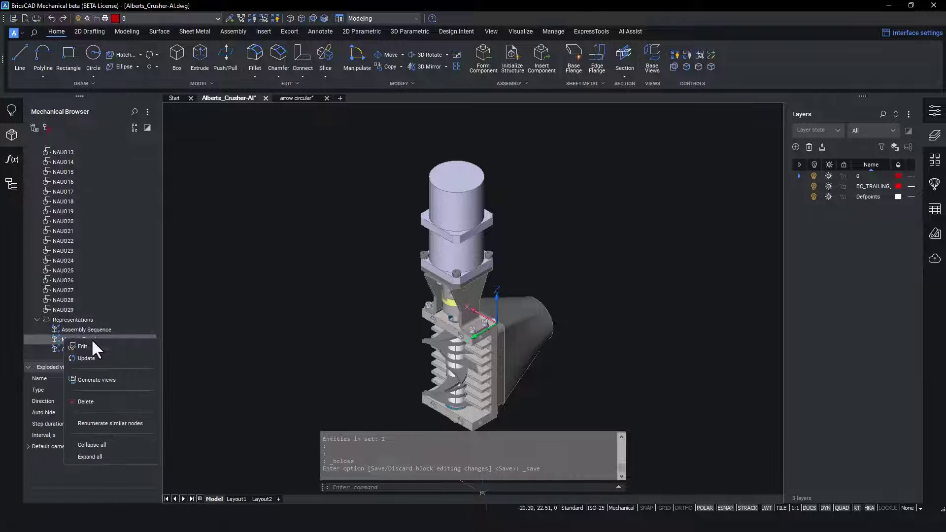
left_click(91, 343)
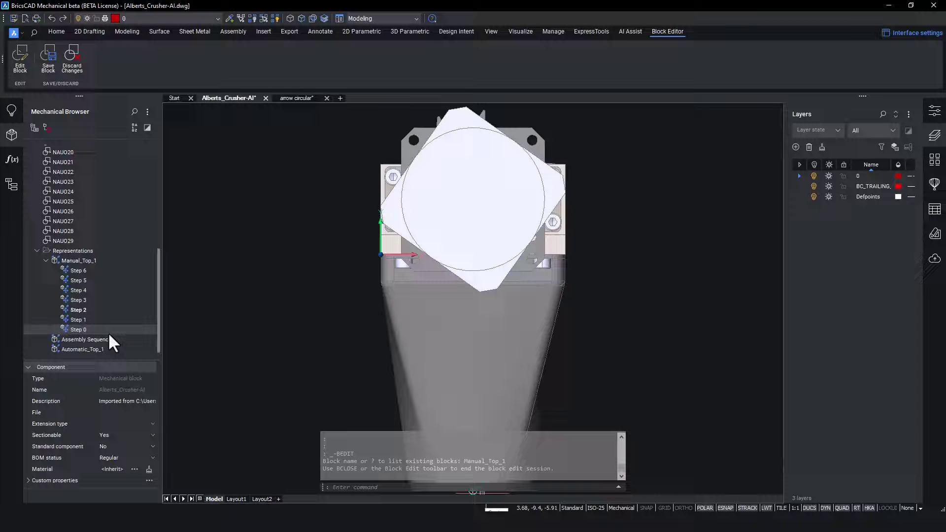
right_click(102, 312)
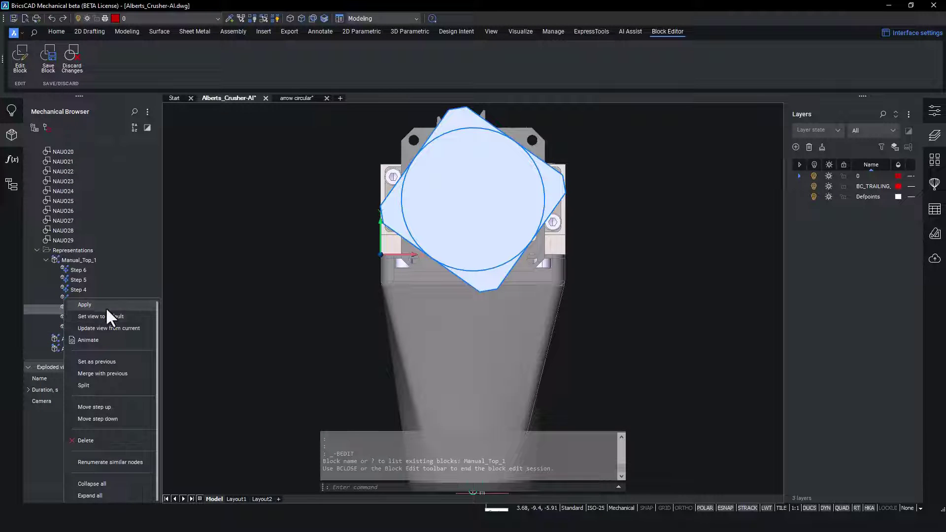
left_click(106, 305)
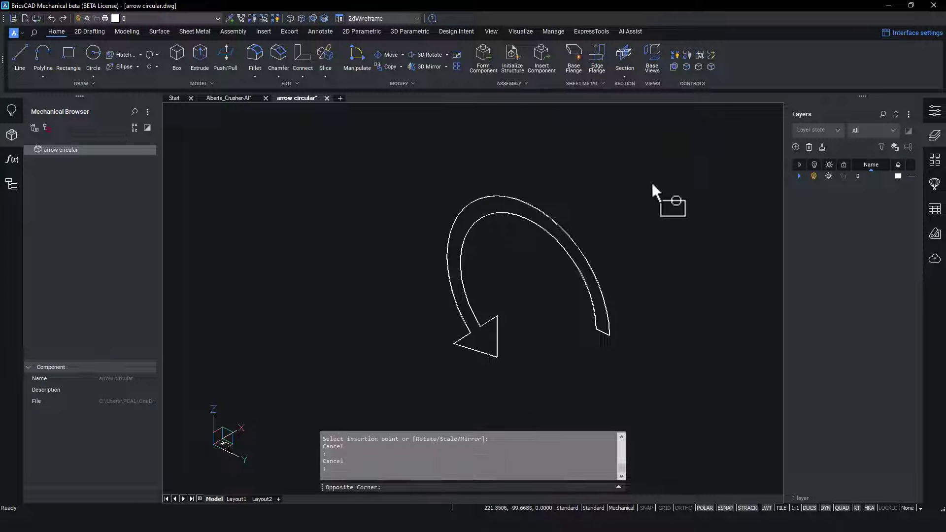
Paste the circular arrow into Alberts_Crusher-AI, move it around the motor, and check by orbiting
left_click(672, 170)
left_click(338, 395)
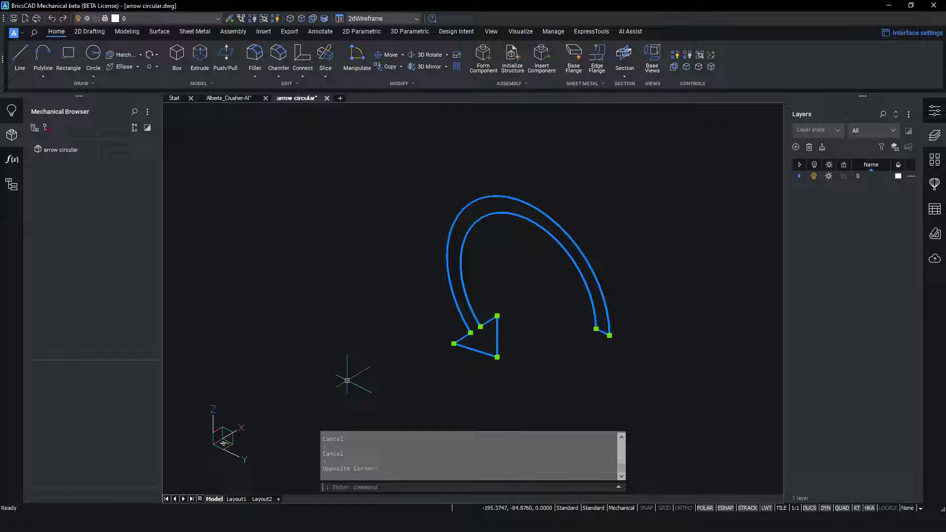
left_click(228, 98)
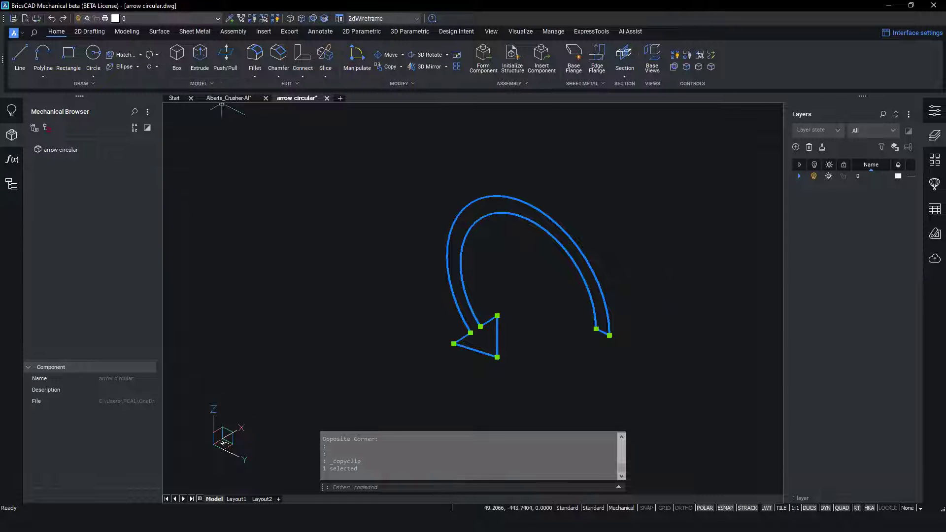
left_click(366, 207)
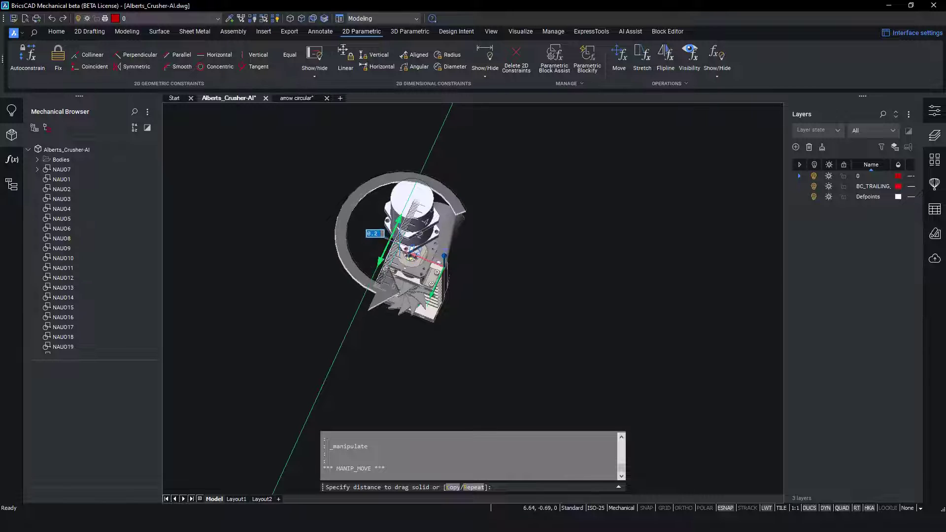
key("Return")
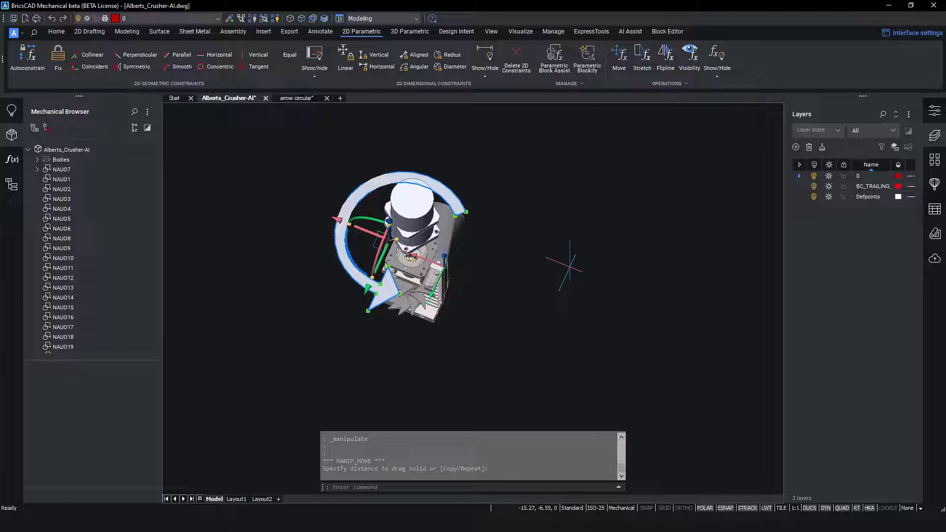
middle_click_drag(569, 264, 620, 283, "shift")
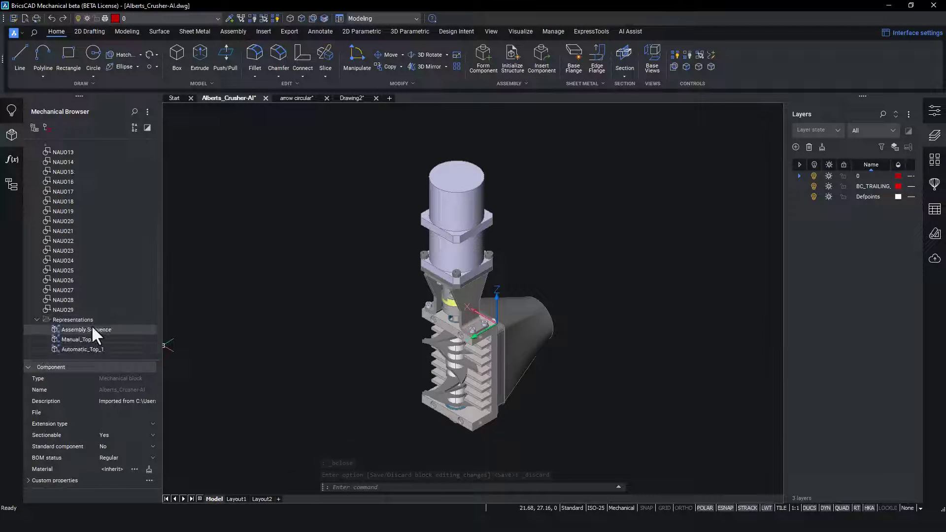
Reopen Manual_Top_1 and give Step 2 a custom camera with its own position and target
right_click(85, 340)
left_click(92, 358)
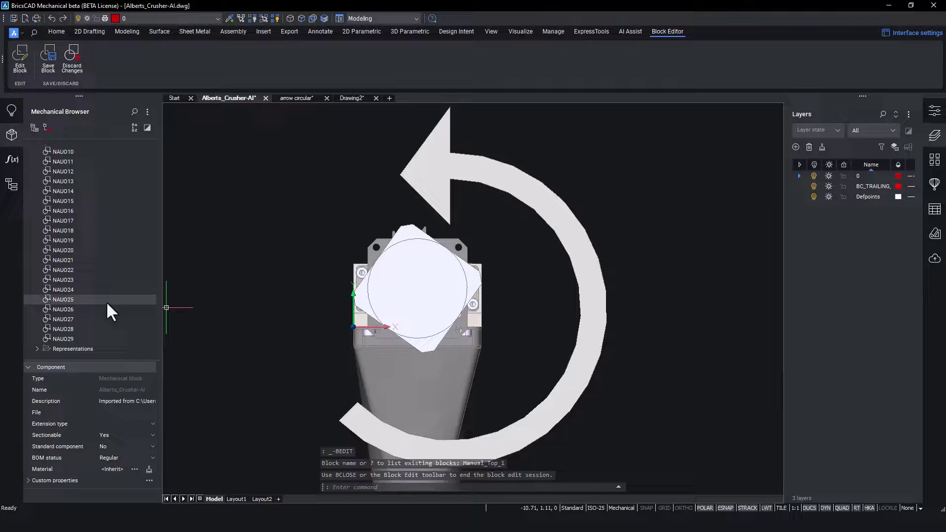
left_click(38, 347)
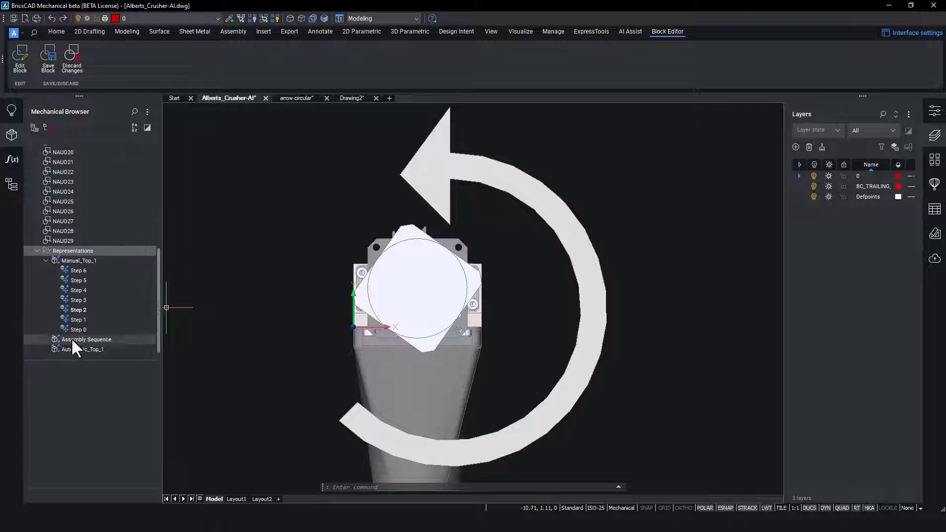
right_click(78, 310)
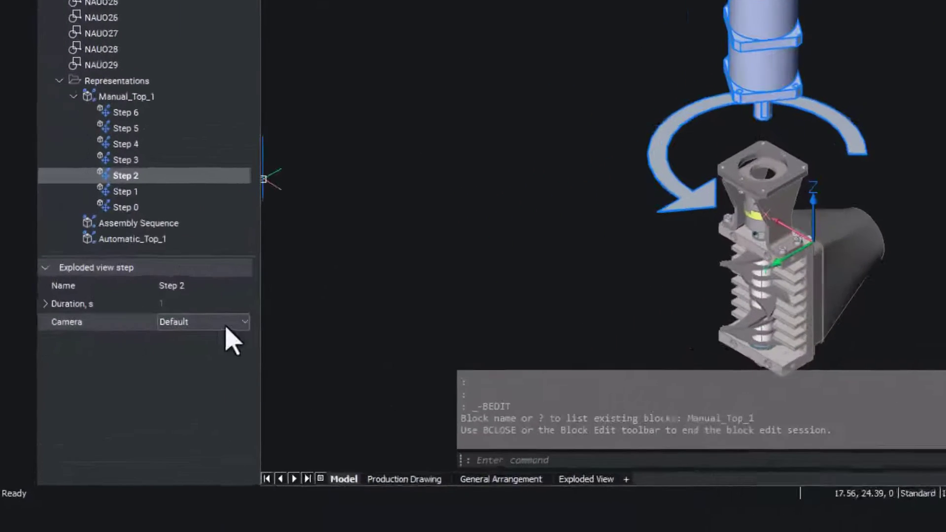
left_click(141, 401)
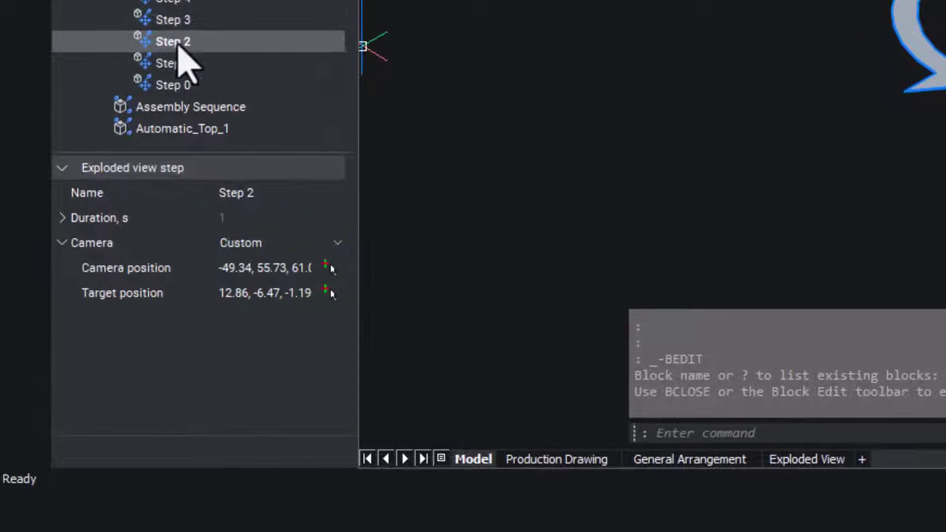
left_click(329, 268)
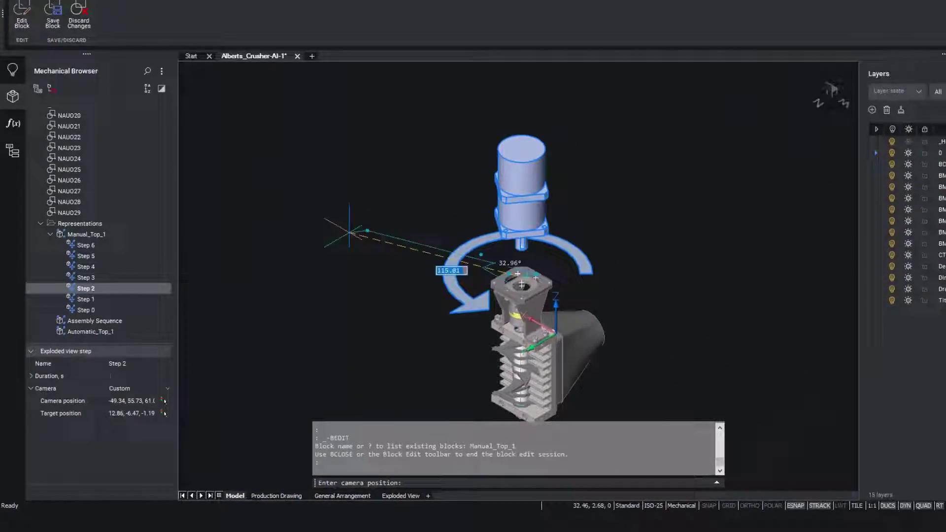
key("Escape")
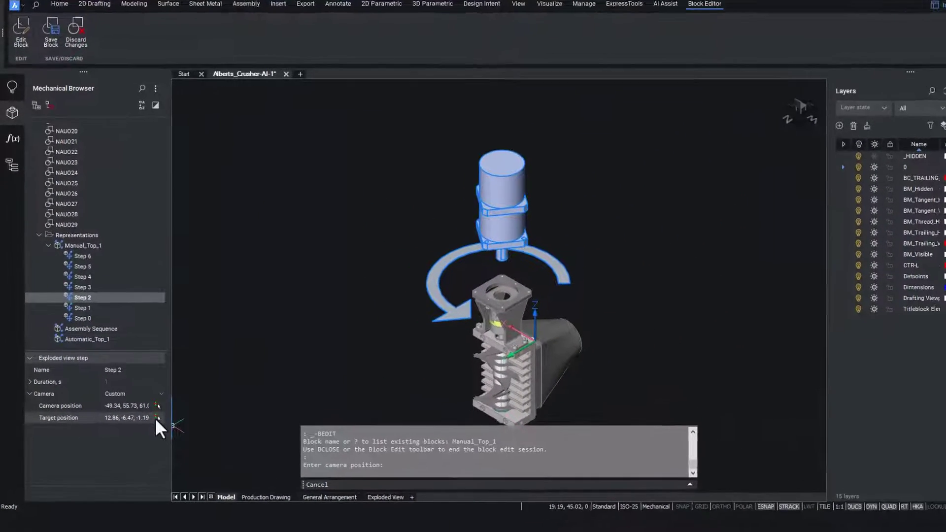
left_click(157, 418)
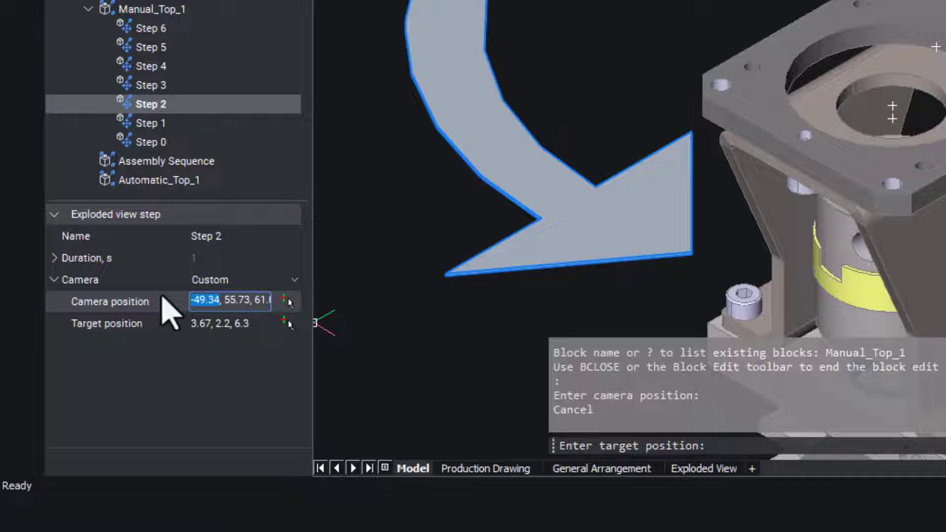
type("15")
Edit Step 2's camera position value in Properties and apply the step
left_click_drag(234, 302, 212, 303)
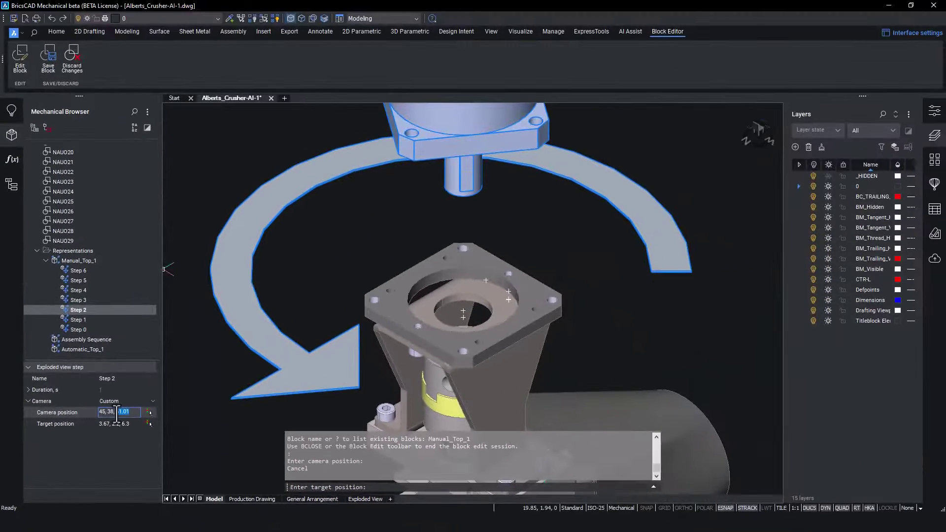
double_click(138, 411)
type("2")
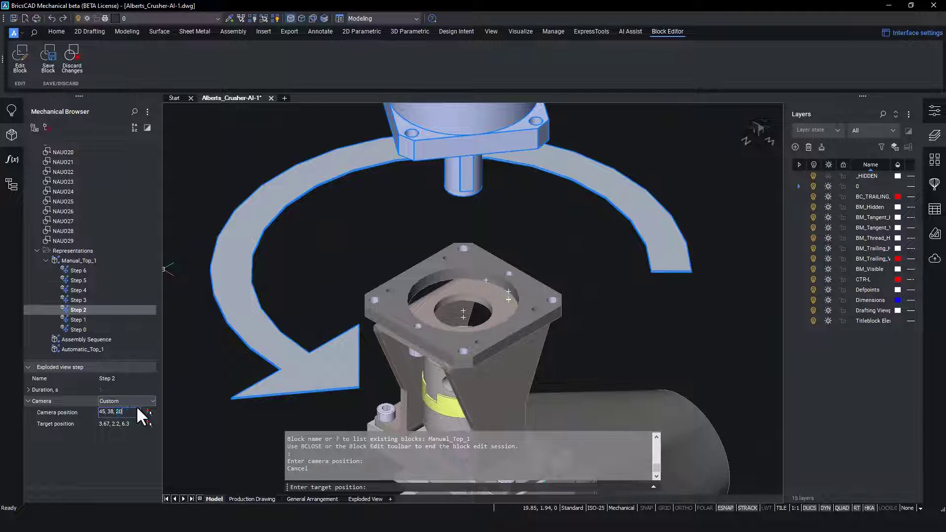
key("Return")
right_click(79, 311)
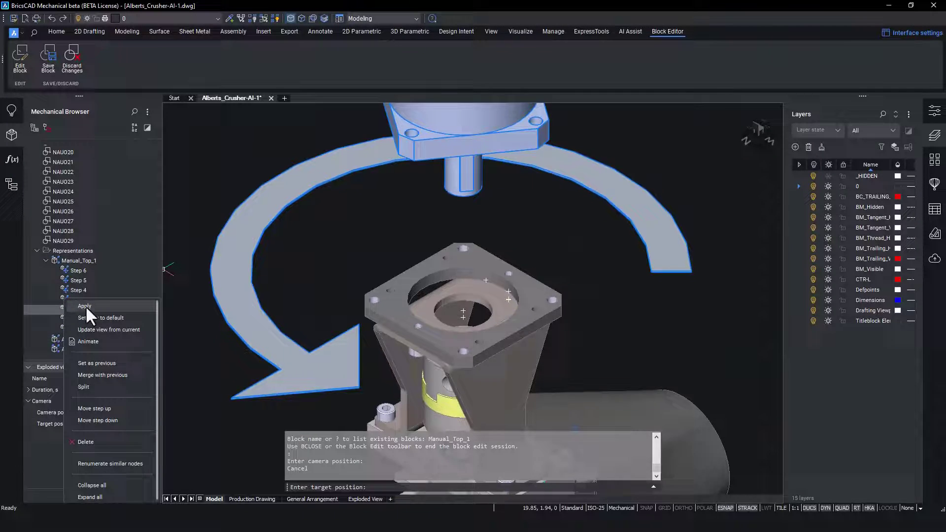
left_click(86, 306)
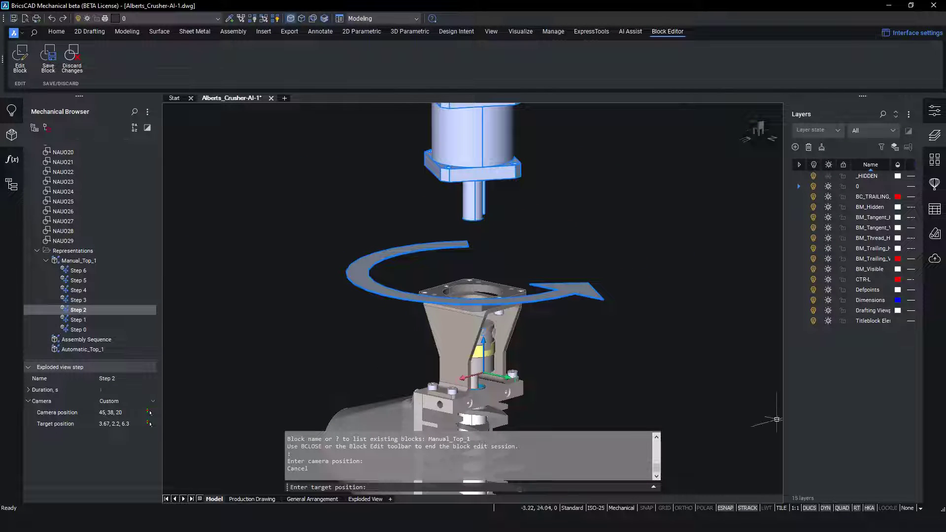
Save the Manual_Top_1 block, then reopen it and apply Step 2 to preview the camera
right_click(76, 259)
left_click(109, 325)
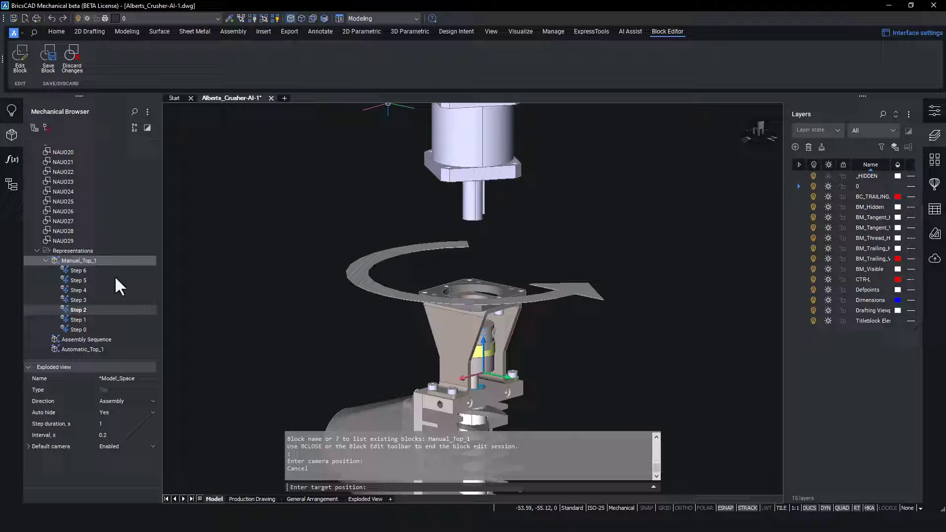
left_click(49, 59)
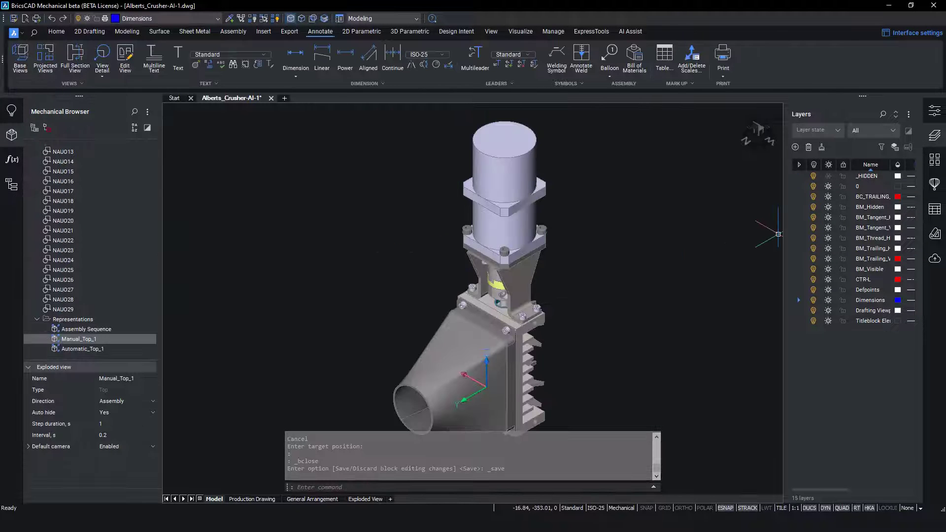
right_click(58, 338)
left_click(65, 350)
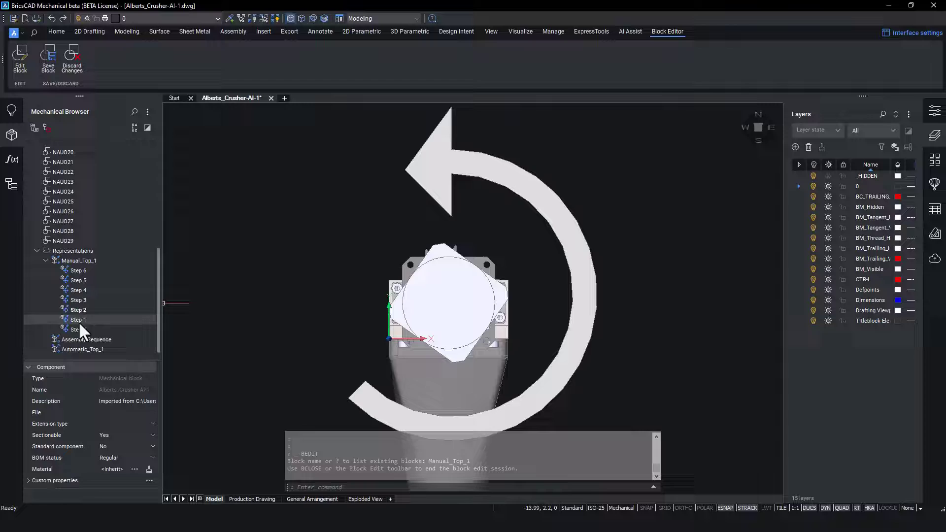
right_click(78, 309)
left_click(99, 305)
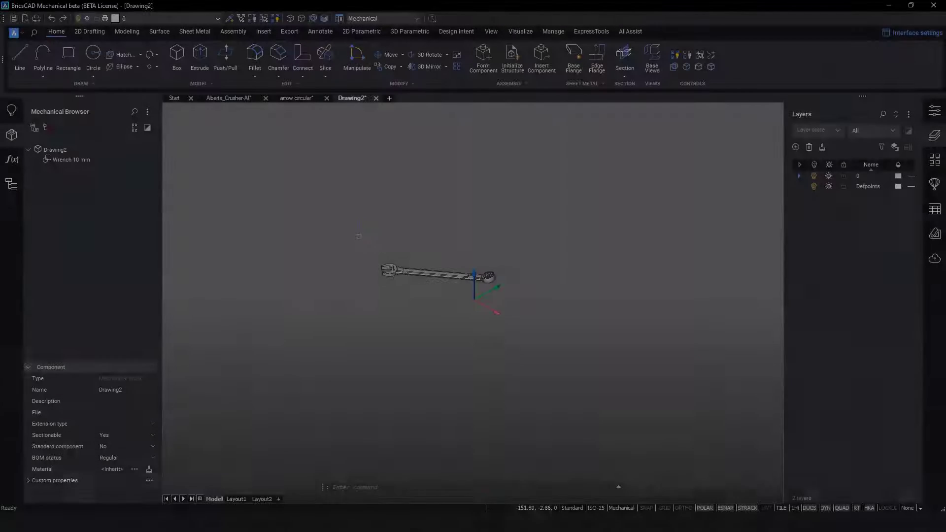
Copy the 10 mm wrench from Drawing2 into Alberts_Crusher-AI and add a new Manual_Top_1 step
left_click(360, 234)
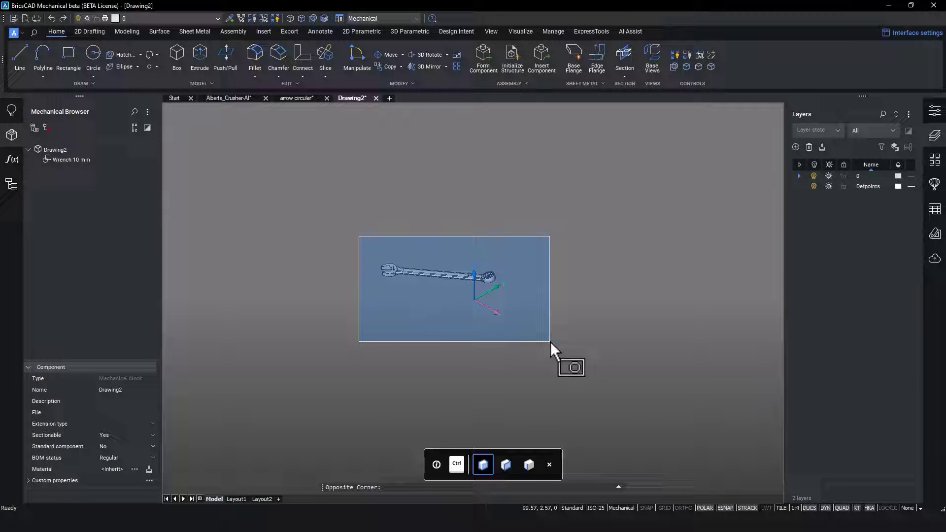
left_click(551, 340)
key("ctrl+c")
left_click(223, 98)
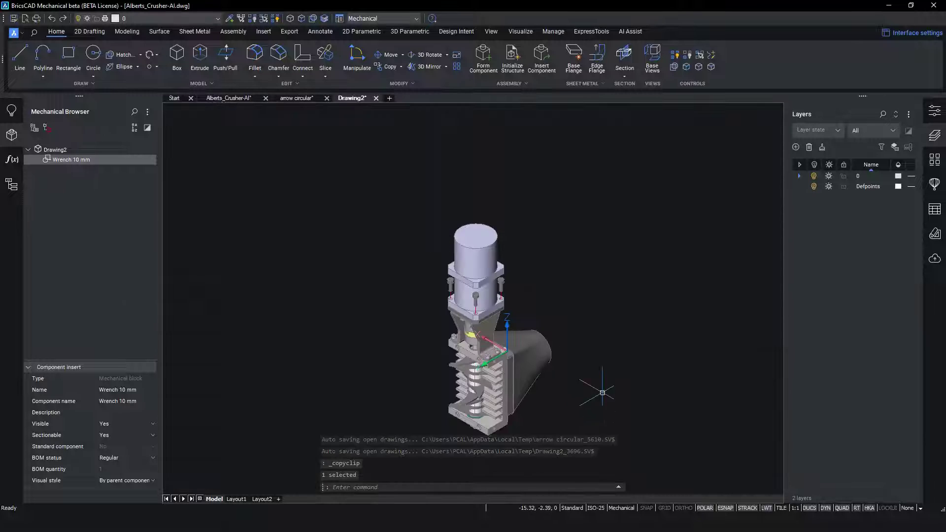
key("ctrl+v")
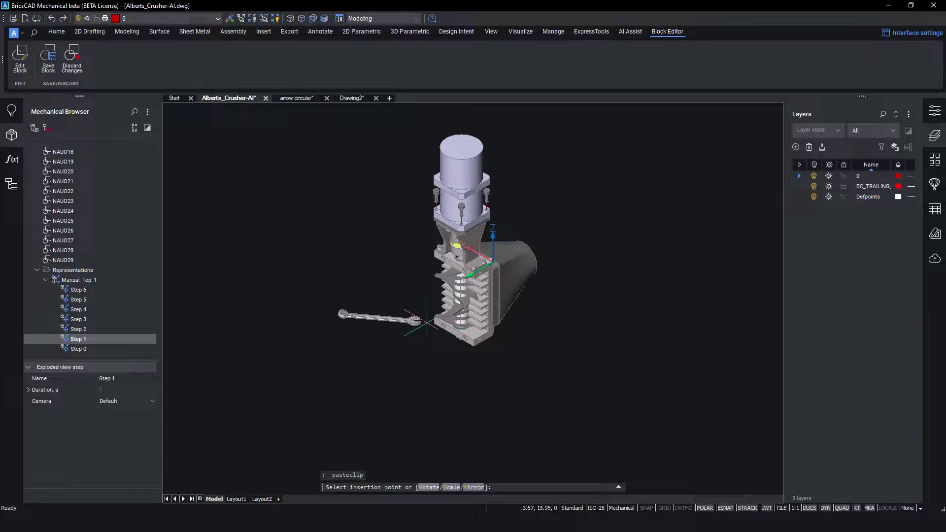
right_click(85, 281)
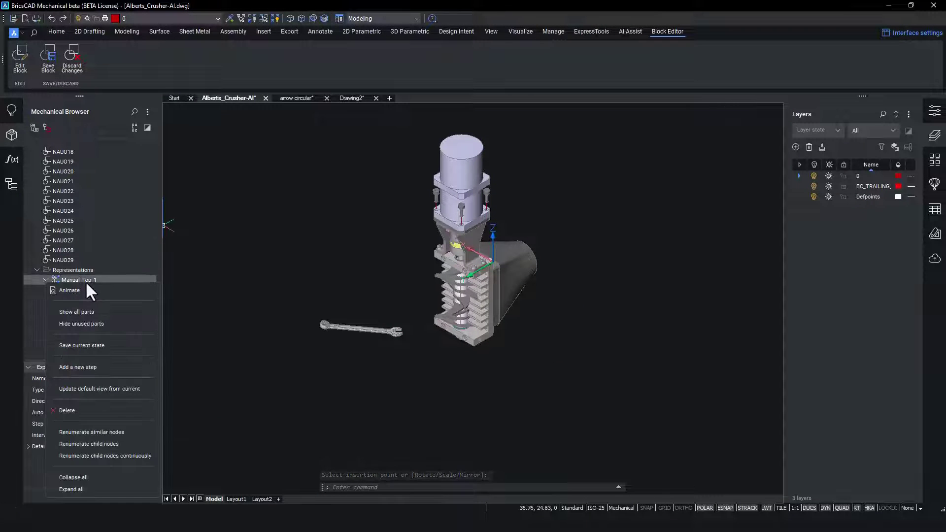
left_click(112, 345)
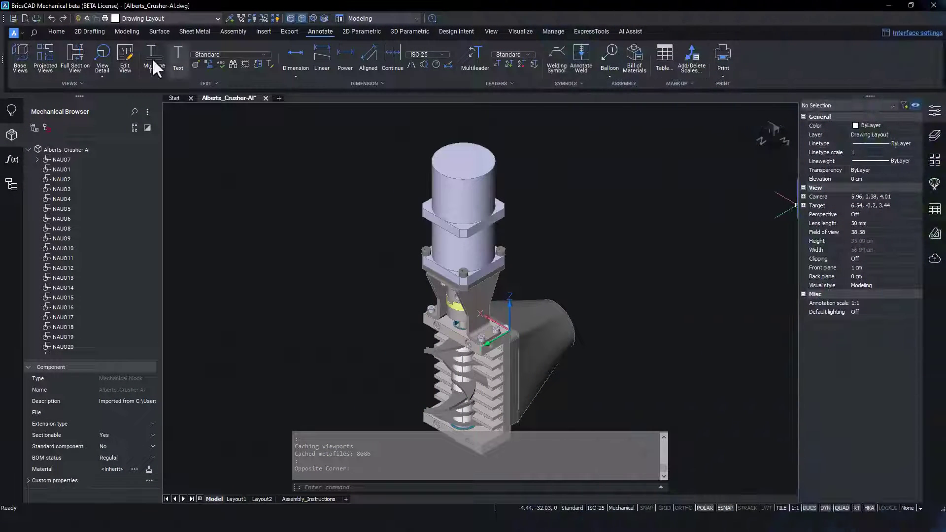
Choose the Manual_Top_1 exploded view at Step 6 as the base view source
left_click(22, 67)
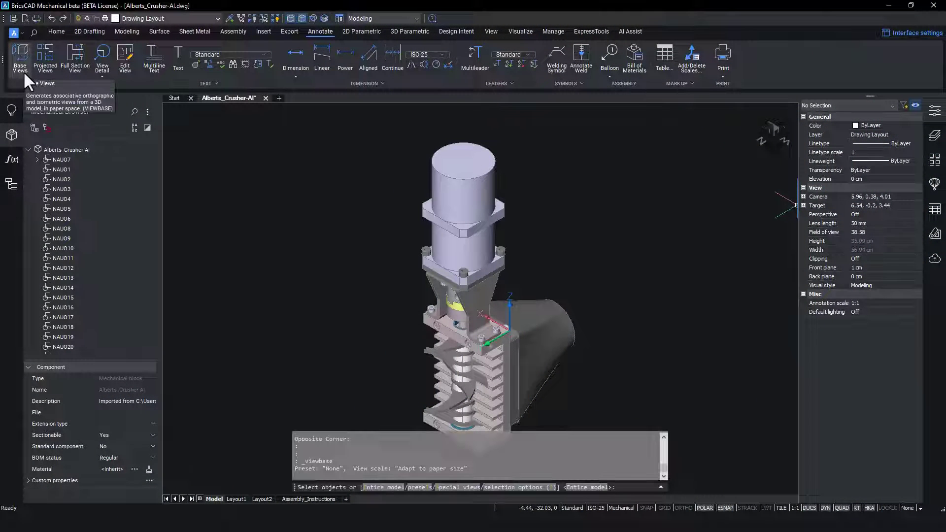
left_click(472, 487)
left_click(362, 486)
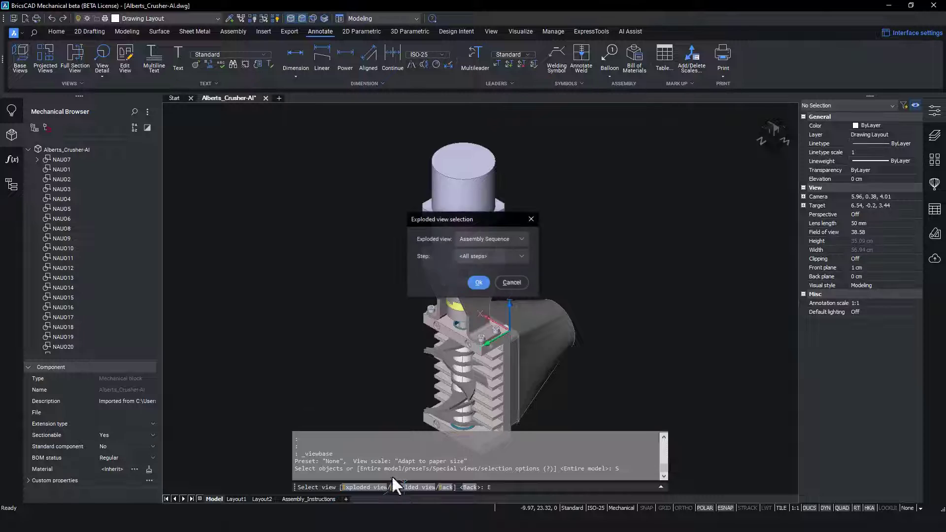
left_click(492, 239)
left_click(473, 252)
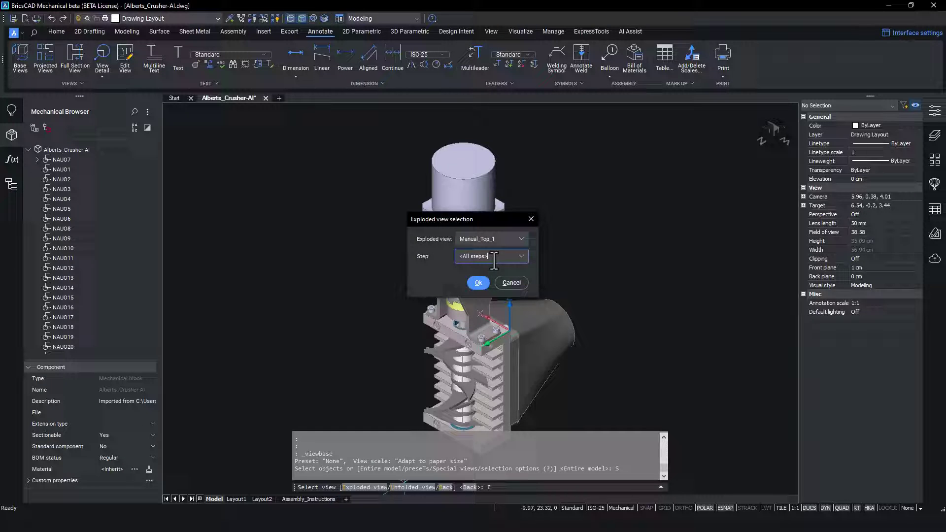
left_click(516, 256)
left_click(489, 287)
left_click(478, 282)
Place the Step 6 base view in the top frame, adjust its scale and shift it left
key("Return")
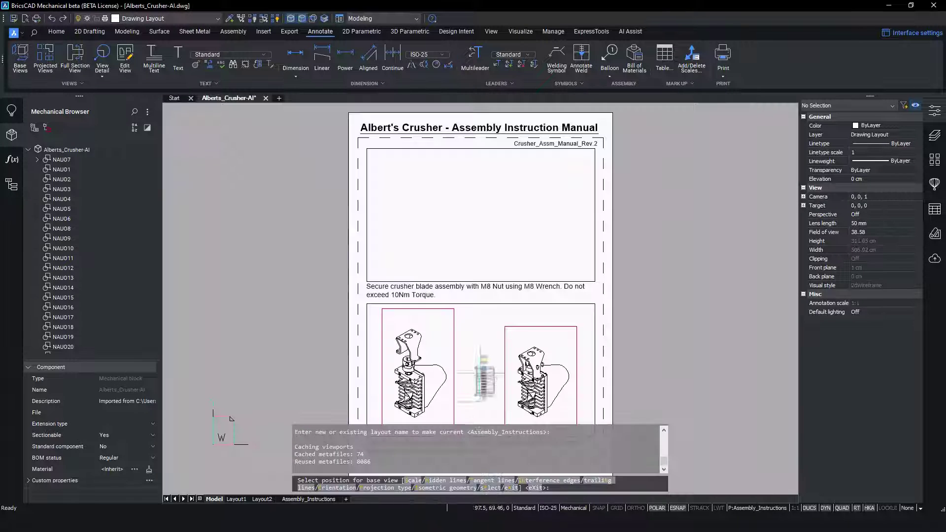
left_click(477, 215)
key("Return")
left_click(477, 215)
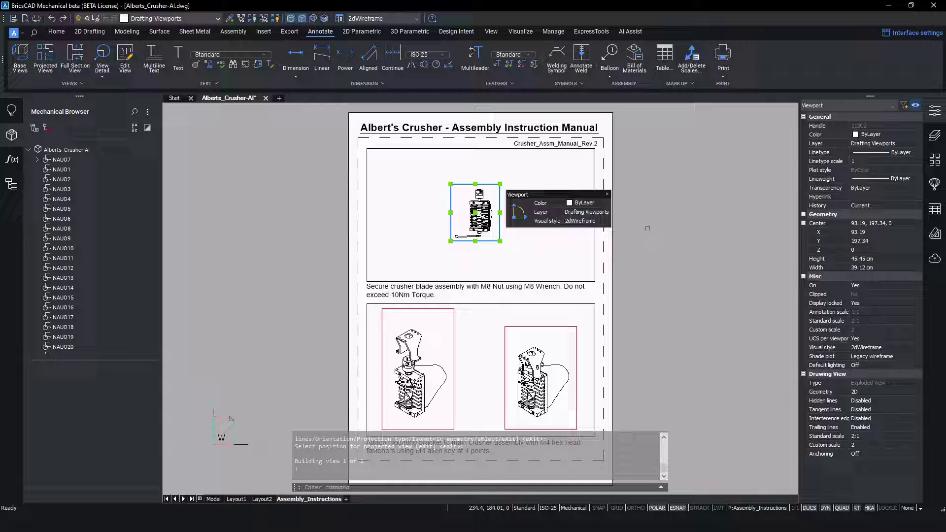
left_click(887, 445)
key("Escape")
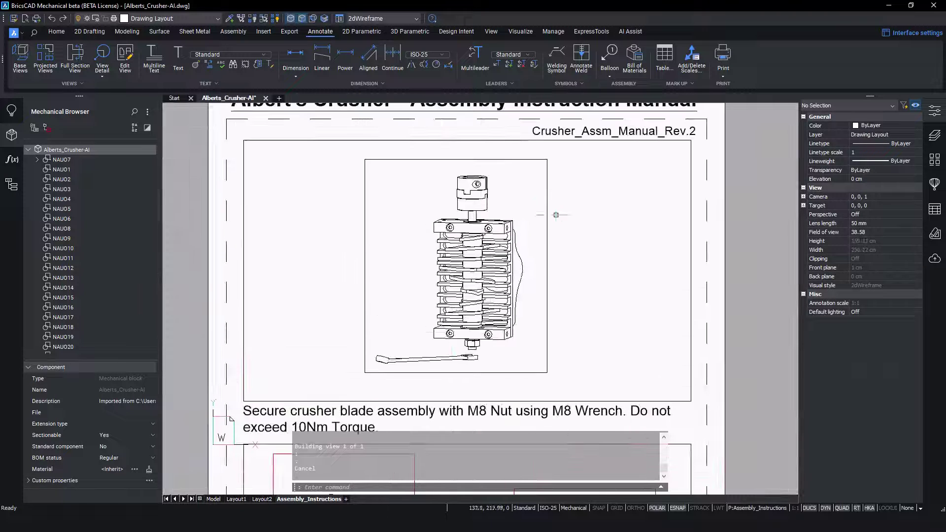
left_click(454, 253)
left_click_drag(454, 254, 391, 249)
key("Escape")
Add detail view A circling the nut, placed right of the main view
left_click(102, 59)
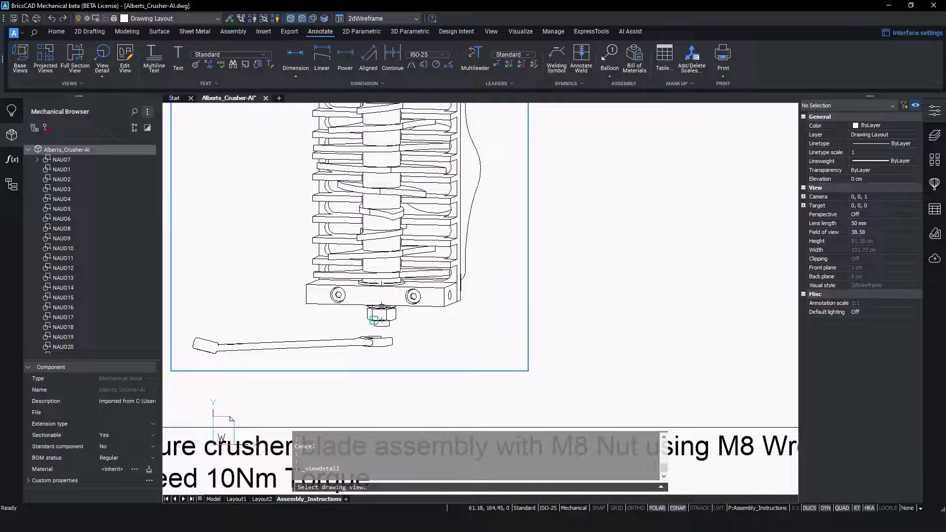
left_click(384, 222)
left_click(386, 318)
left_click(486, 354)
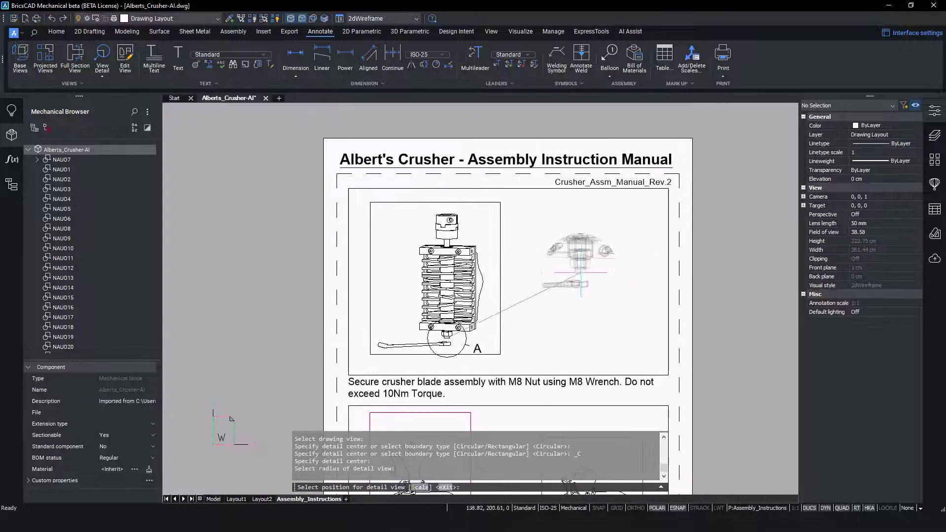
left_click(589, 262)
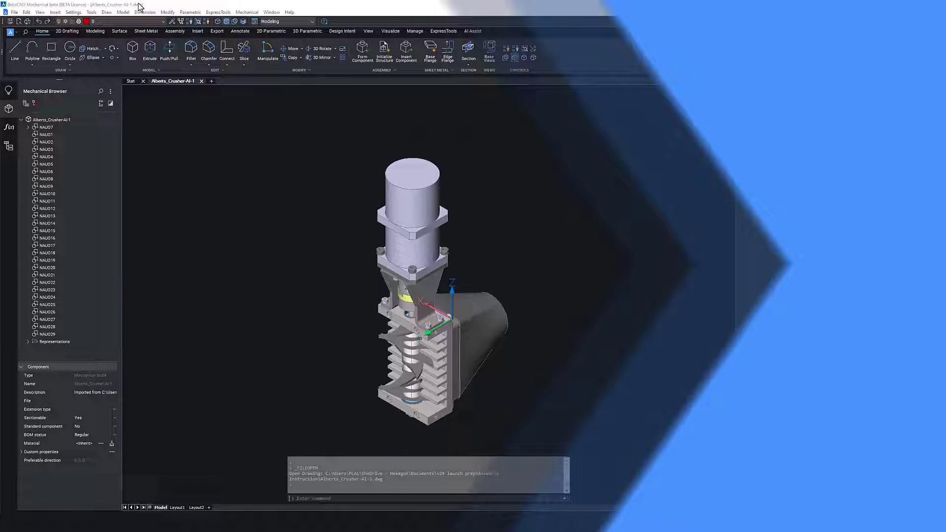
Edit the Manual_Top_1 exploded view and orbit to an angled 3D view
left_click(32, 341)
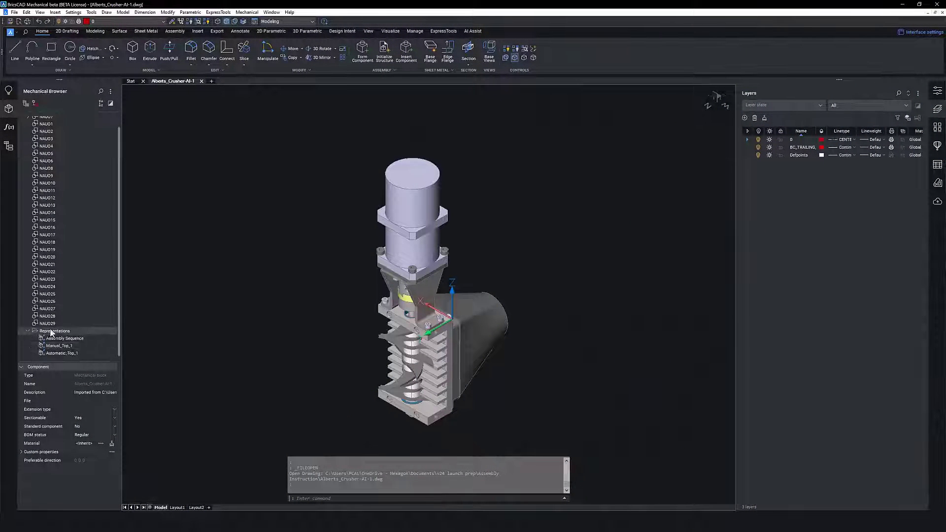
right_click(50, 347)
left_click(66, 353)
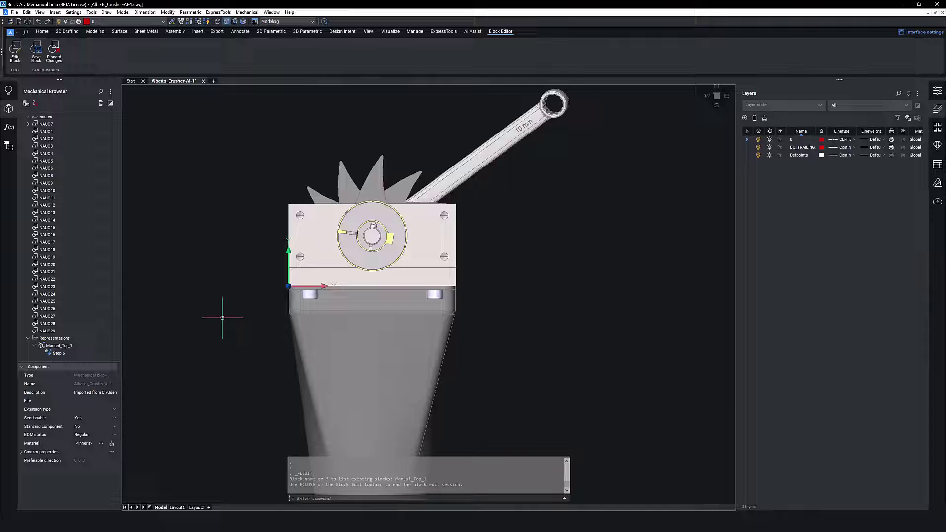
mouse_move(222, 317)
middle_mouse_down("shift")
mouse_move(396, 243)
mouse_move(414, 252)
middle_mouse_up("shift")
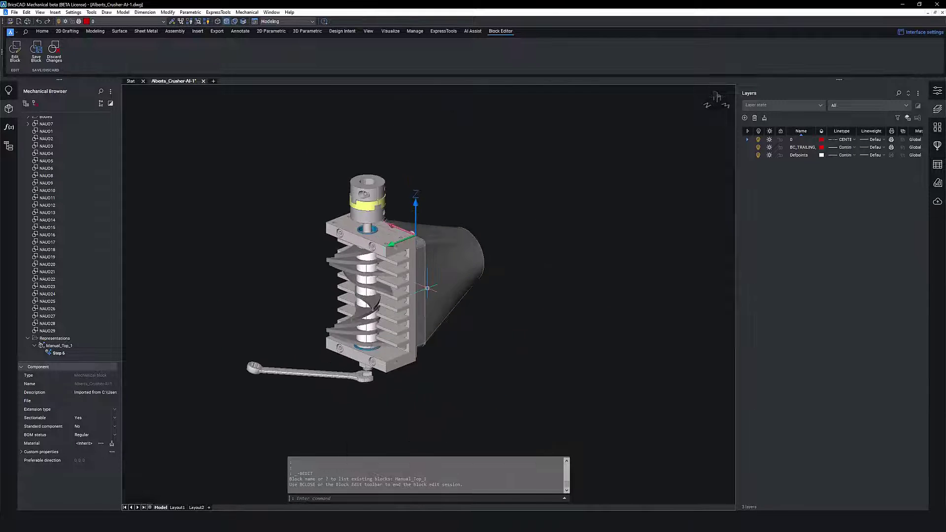
Create the red MText note 'USE 10mm WRENCH. DO NOT EXCEED 10Nm TORQUE' near the wrench
left_click(334, 499)
type("TEXT")
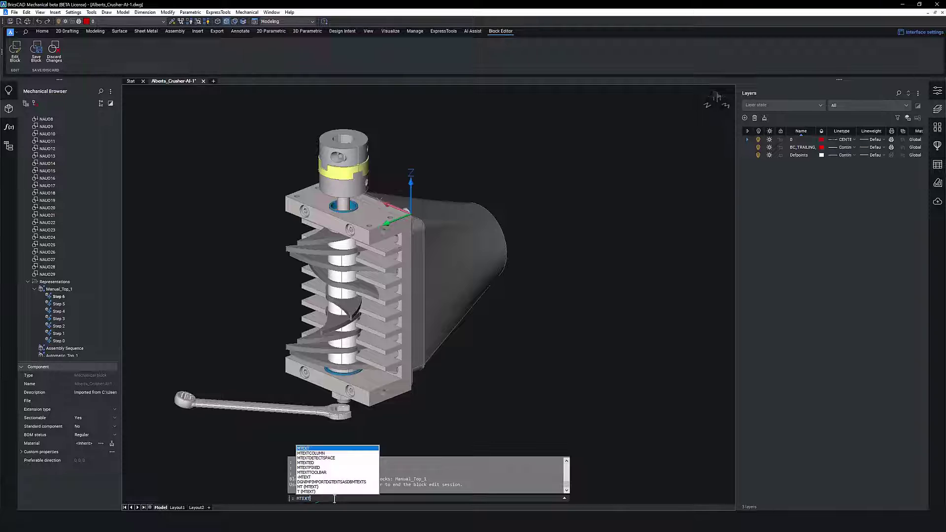
key("Return")
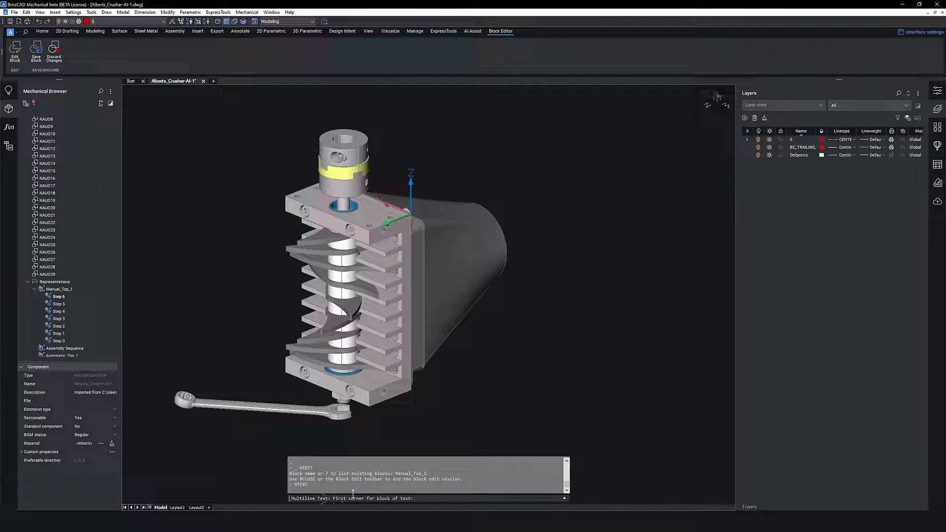
left_click(364, 377)
left_click(459, 448)
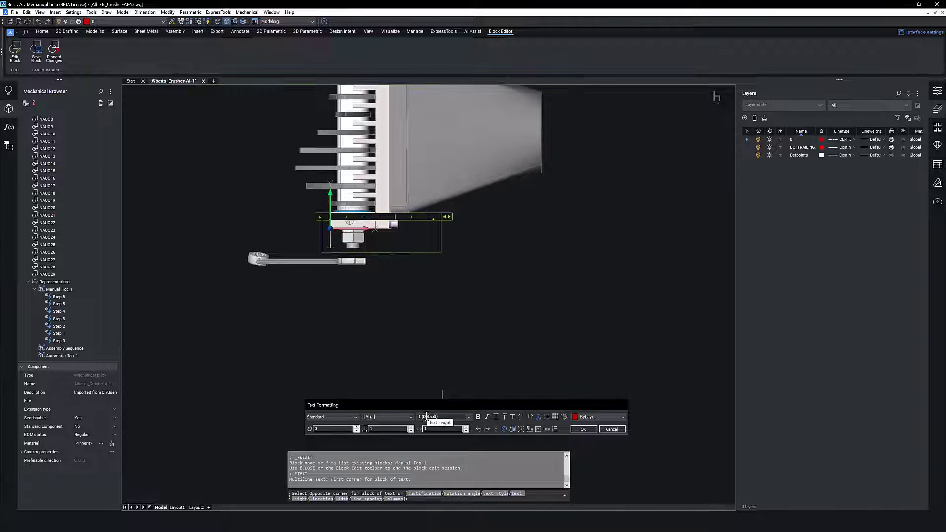
type("USE 10mm WRENCH. DO NOT EXCEED 10Nm")
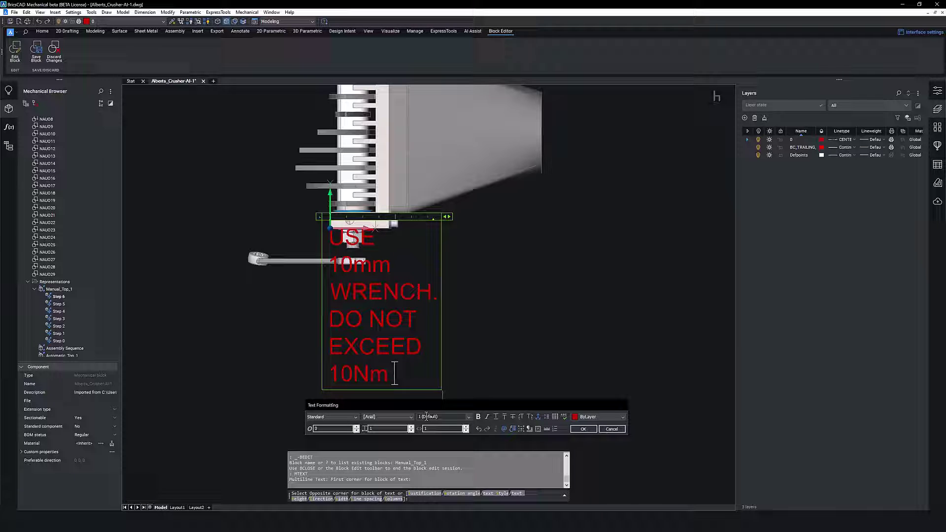
type(" TORQUE")
left_click(455, 220)
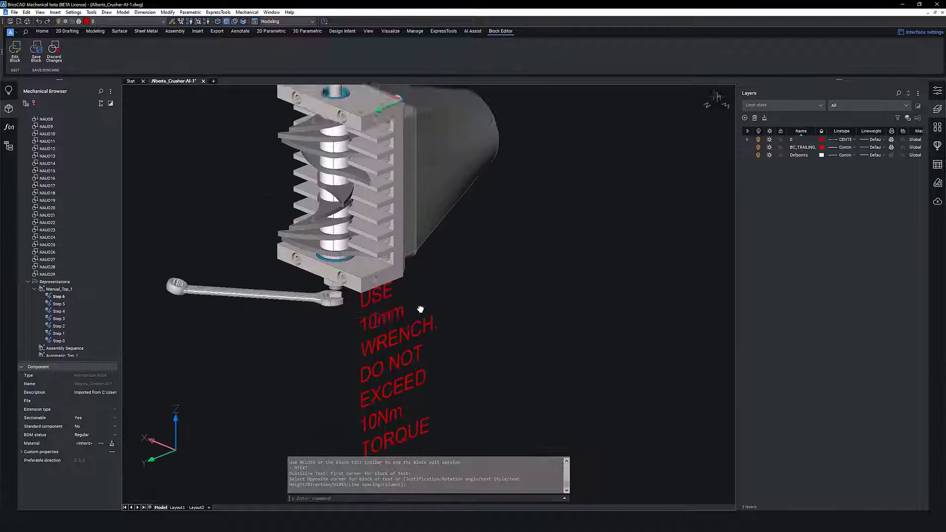
Widen the note, shift it slightly down-left, and reactivate Manual_Top_1 in the browser
left_click(454, 220)
left_click(553, 193)
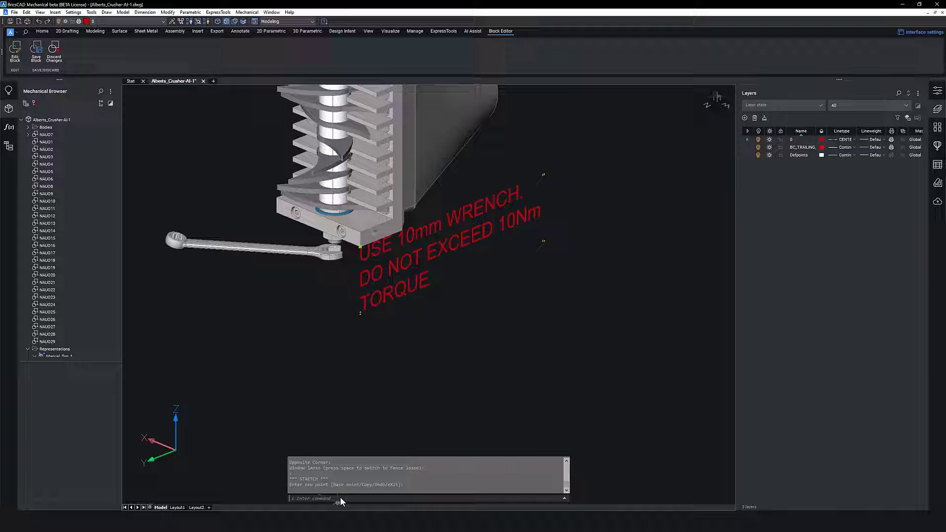
type("m")
key("Return")
left_click(411, 314)
key("Return")
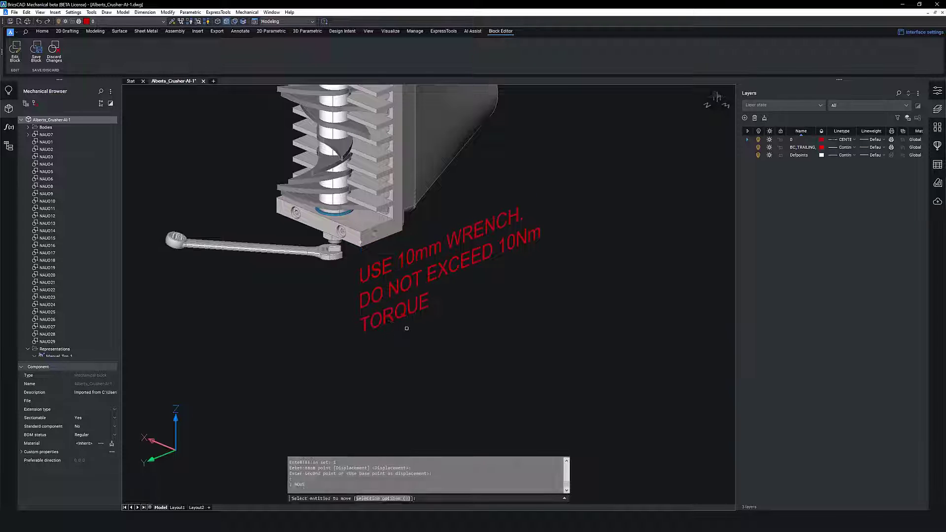
double_click(59, 355)
right_click(59, 286)
key("Escape")
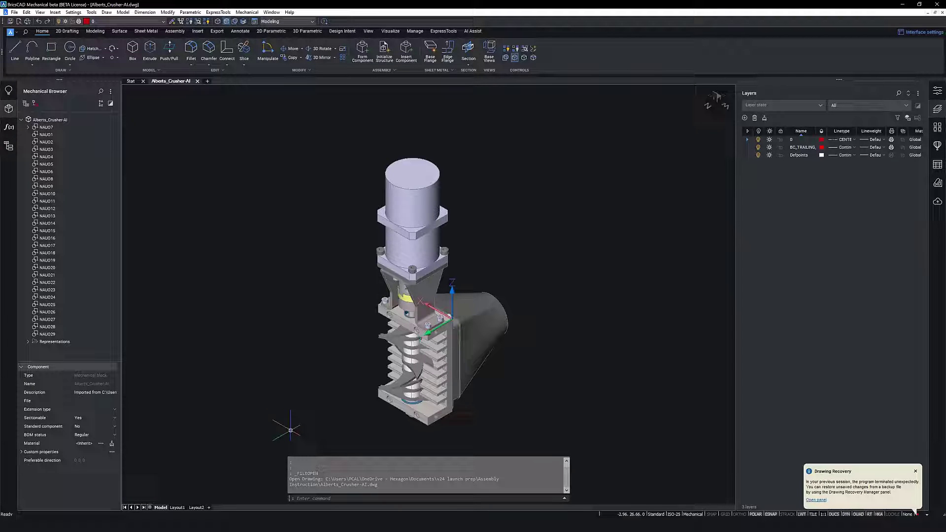
type("E")
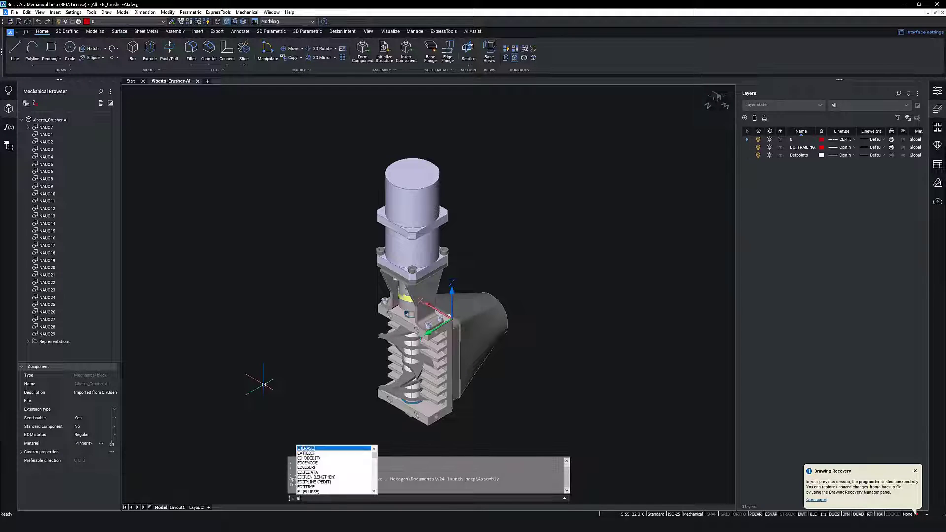
type("XPORT")
Export the crusher as a 3D PDF animating the Manual_Top_1 exploded view
key("Return")
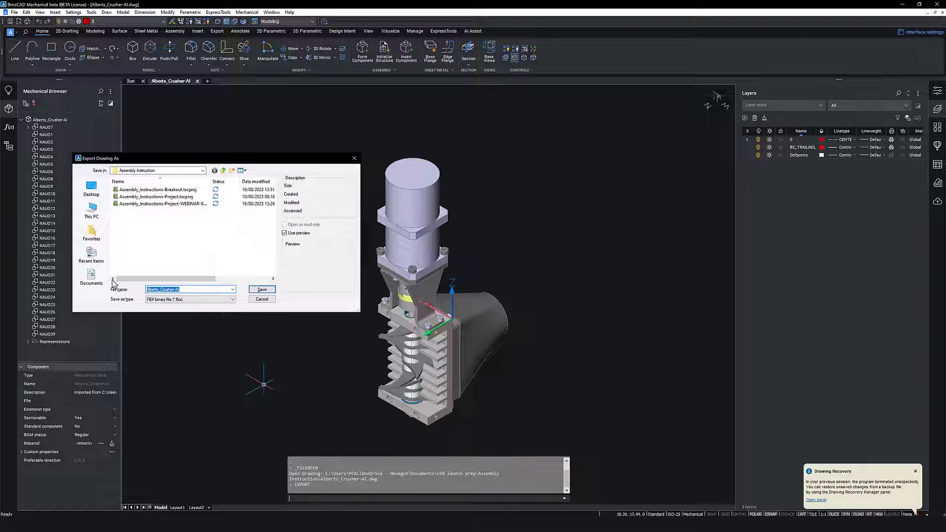
left_click(215, 300)
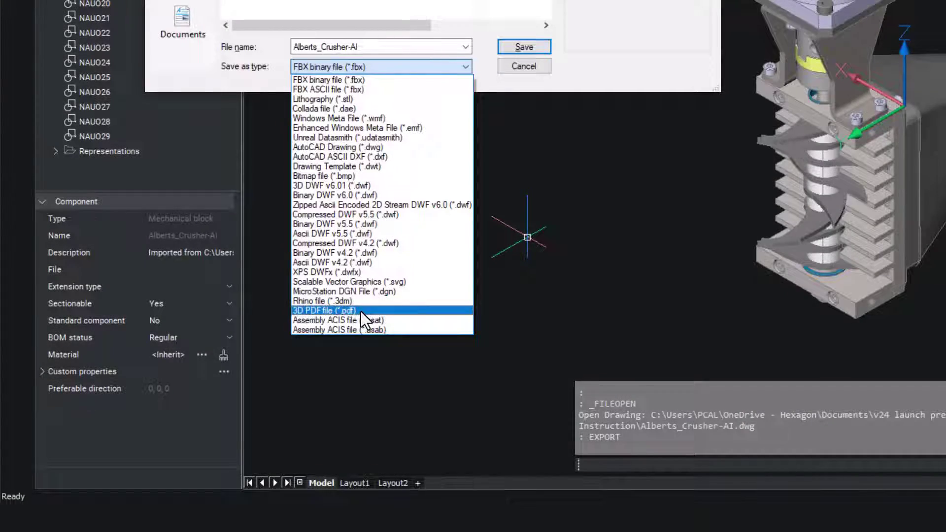
left_click(360, 311)
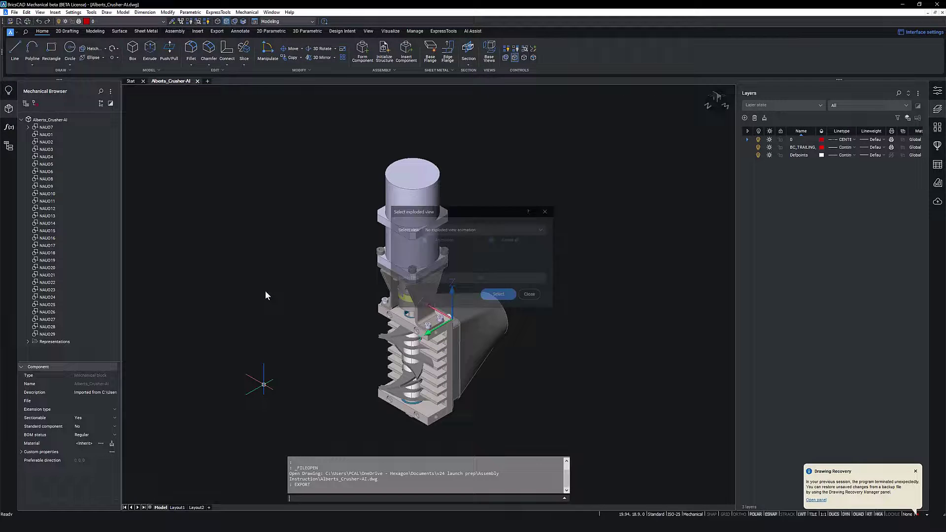
left_click(544, 232)
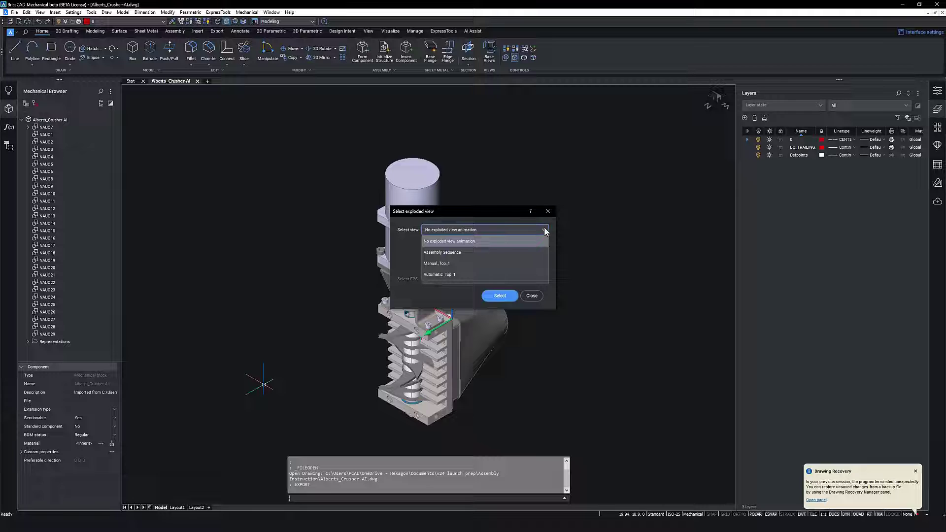
left_click(507, 265)
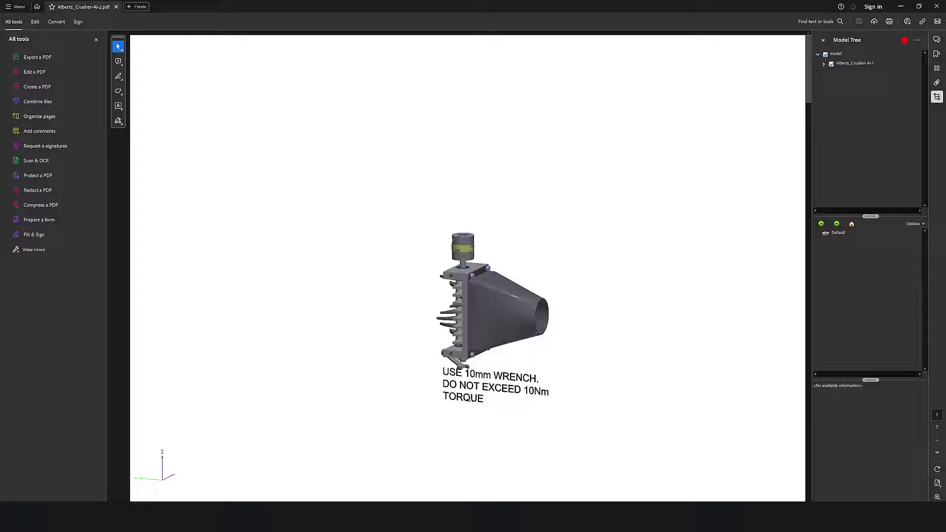
Page through the 3D PDF steps: hopper added and fitted, plate, motor rotation, motor assembled
key("Page_Down")
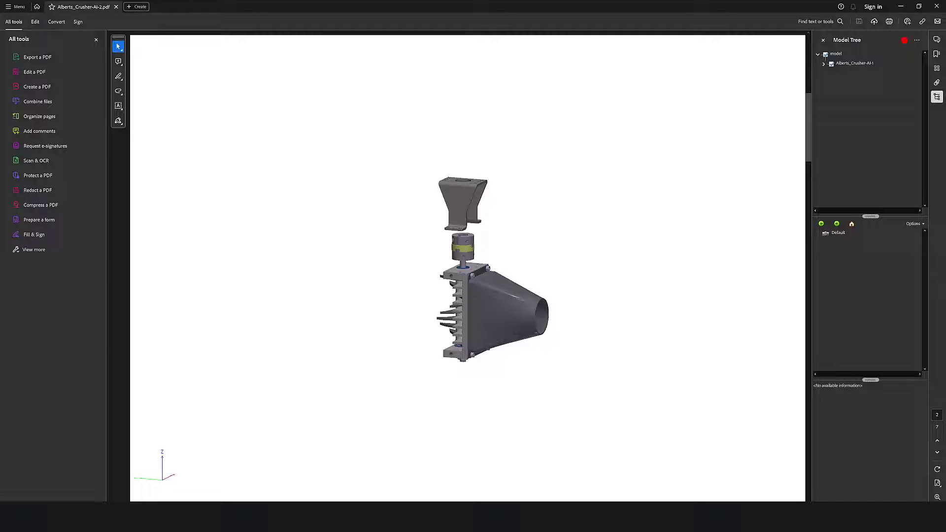
key("Page_Down")
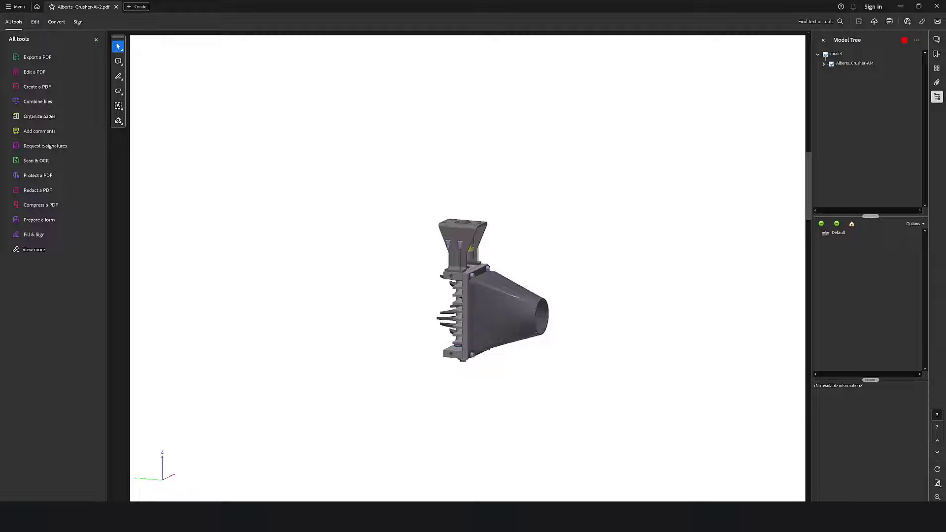
key("Page_Down")
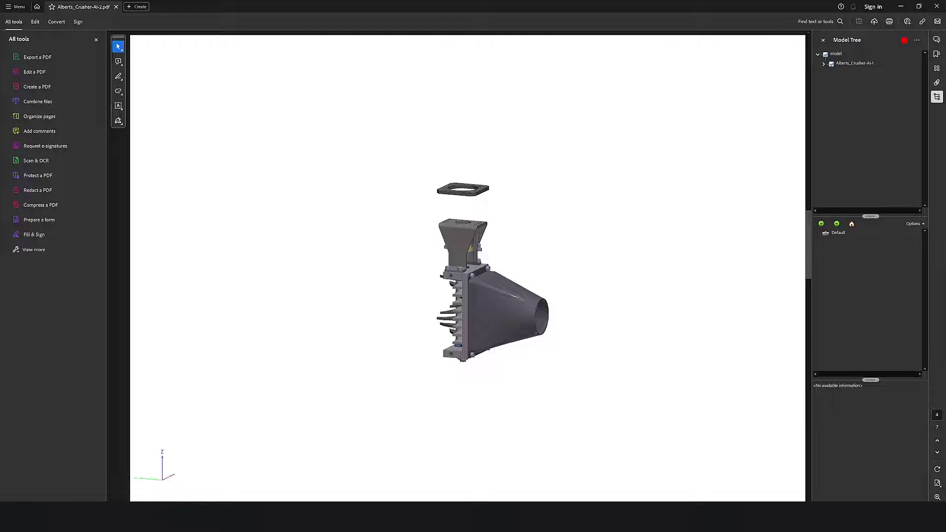
key("Page_Down")
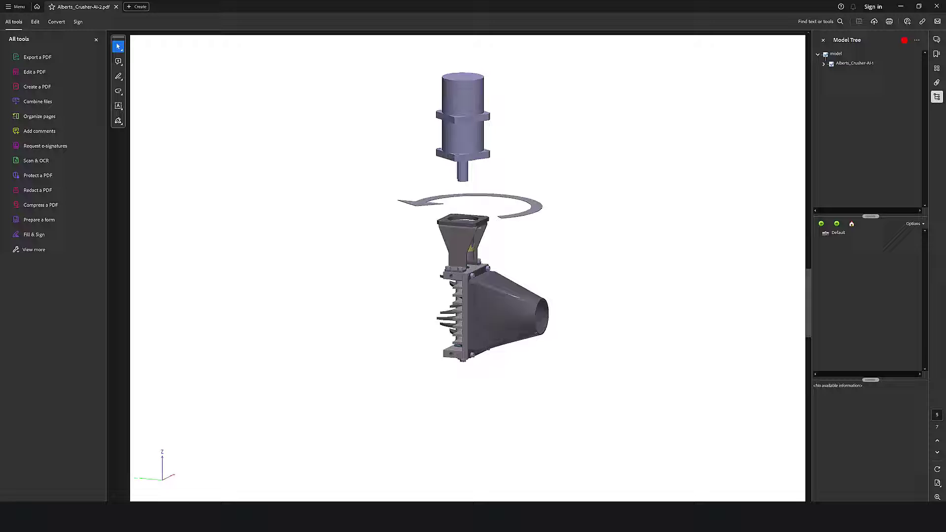
key("Page_Down")
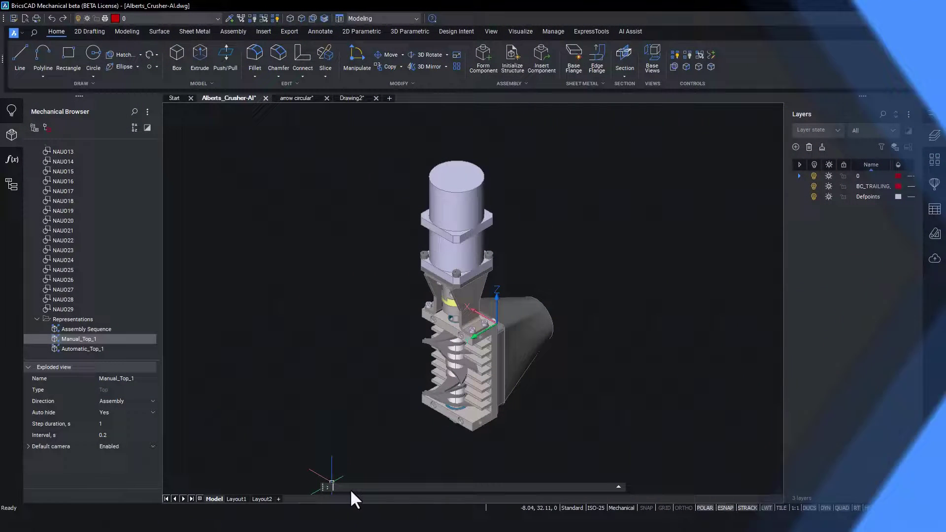
type("ex")
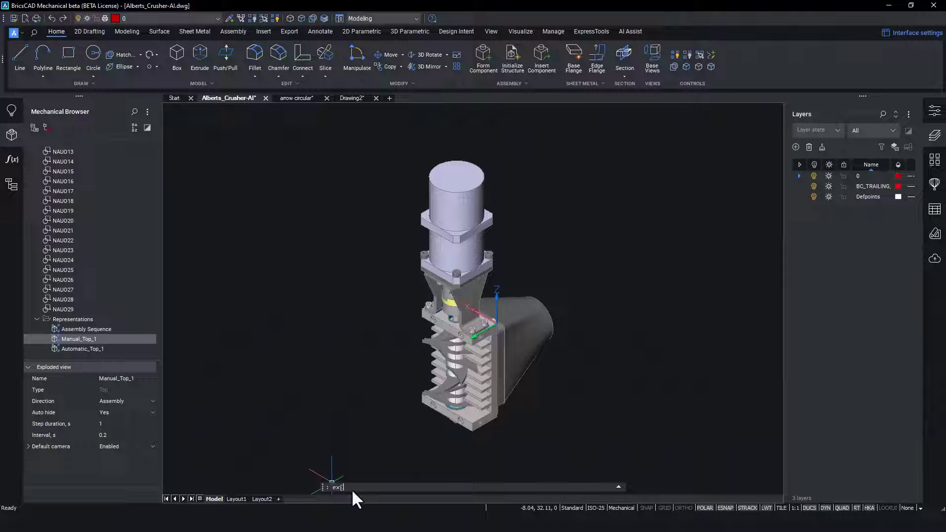
type("po")
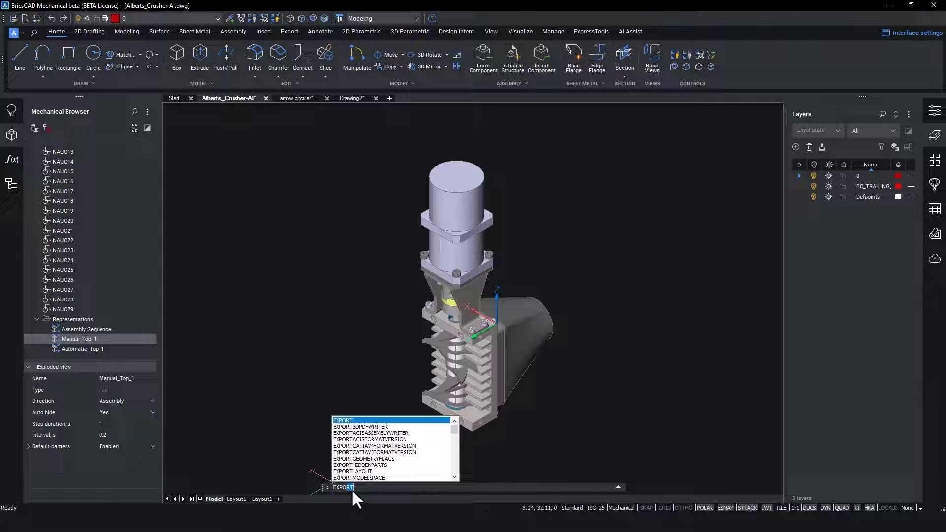
type("svg")
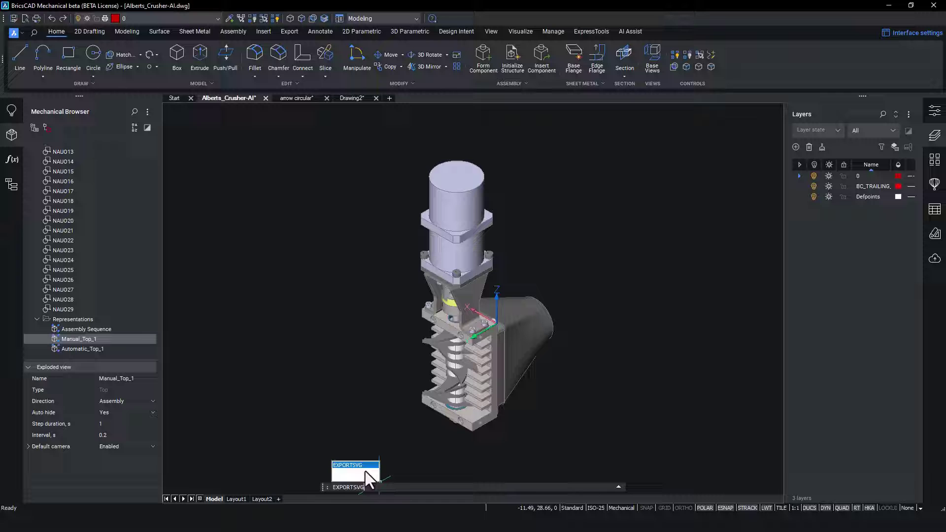
Run EXPORTSVG and list the available exploded views to export
left_click(358, 466)
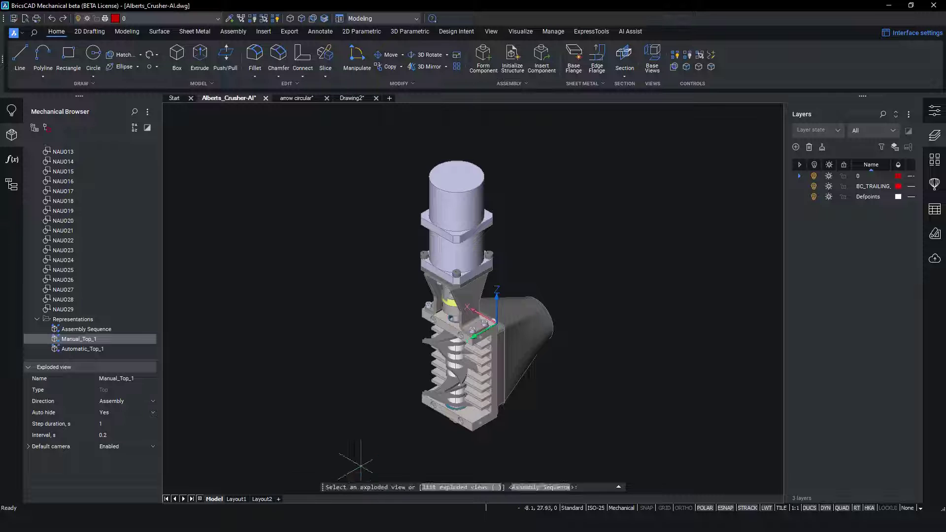
left_click(464, 489)
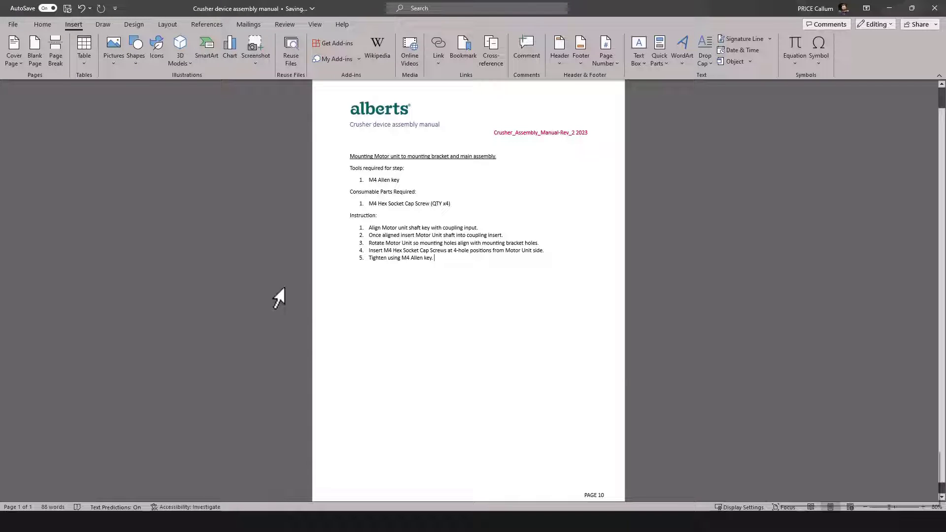
Insert the exported Step 2 SVG drawing from File Explorer onto manual page 10
left_click(222, 521)
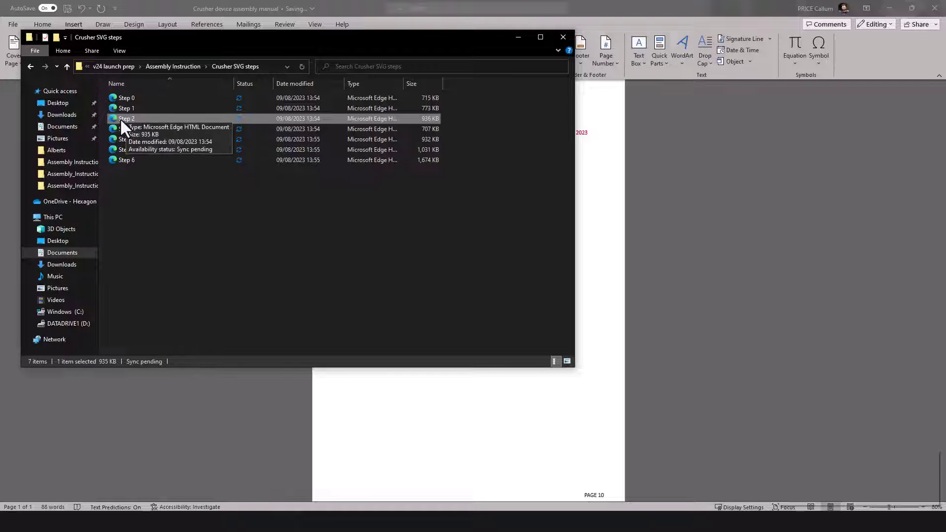
left_click_drag(121, 119, 395, 454)
left_click(493, 344)
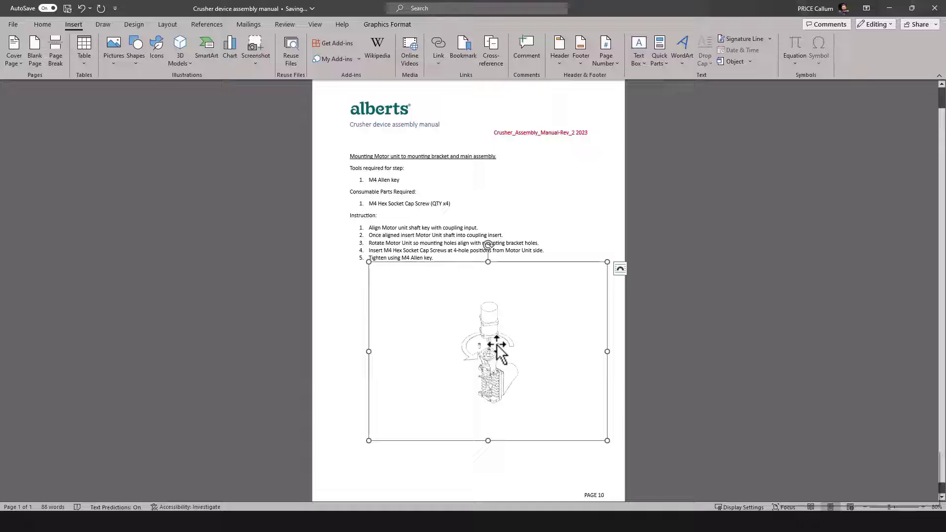
Change the Step 2 drawing's text wrapping and enlarge it below the instructions
left_click(619, 271)
left_click(671, 360)
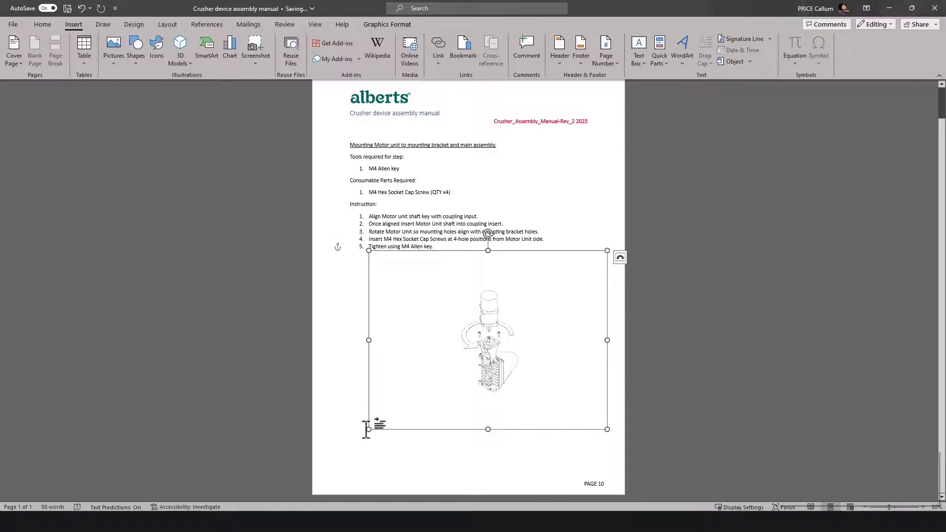
left_click_drag(363, 429, 312, 518)
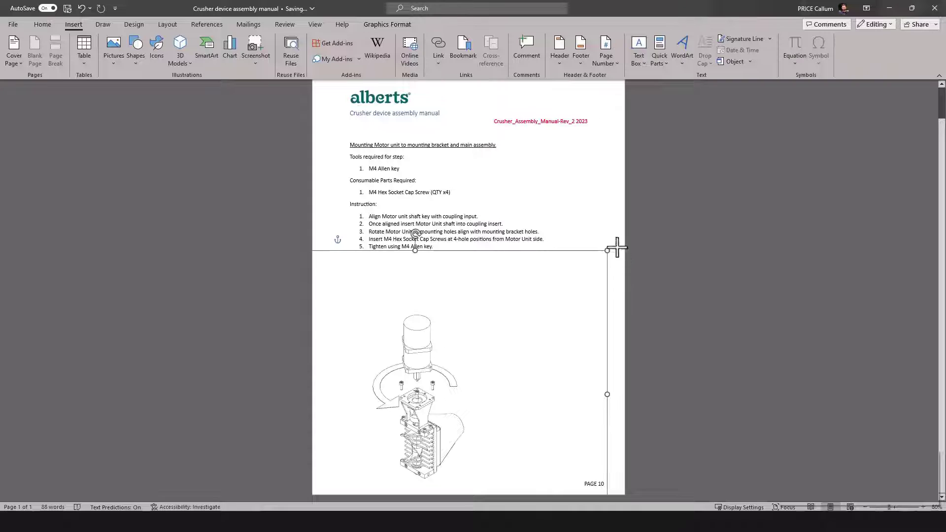
left_click_drag(606, 249, 687, 230)
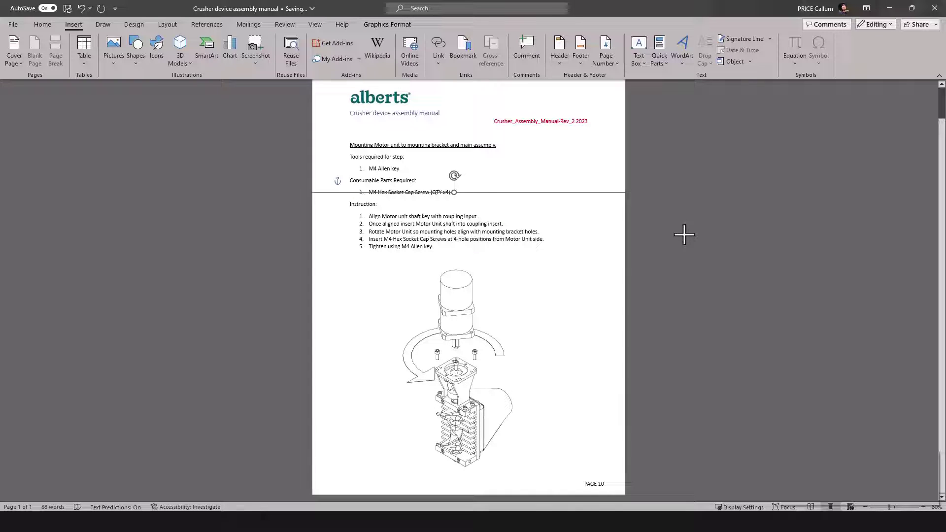
left_click(524, 188)
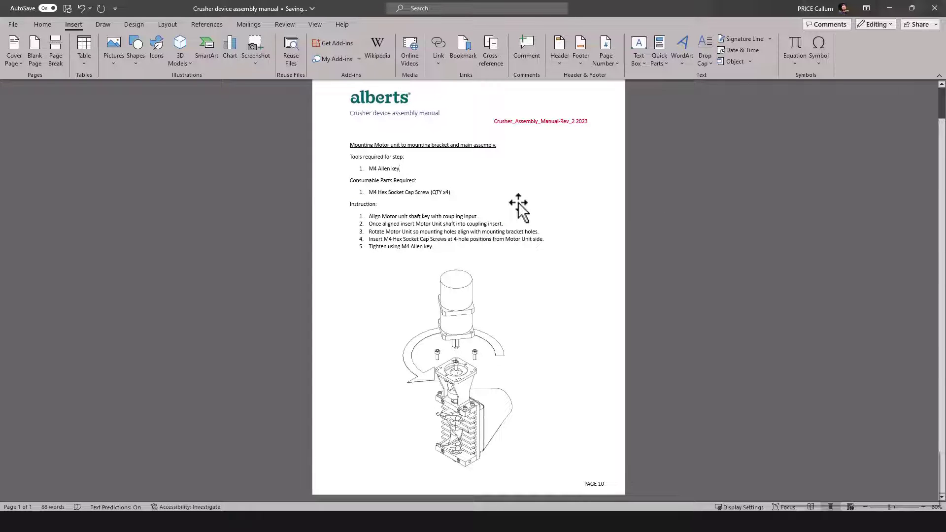